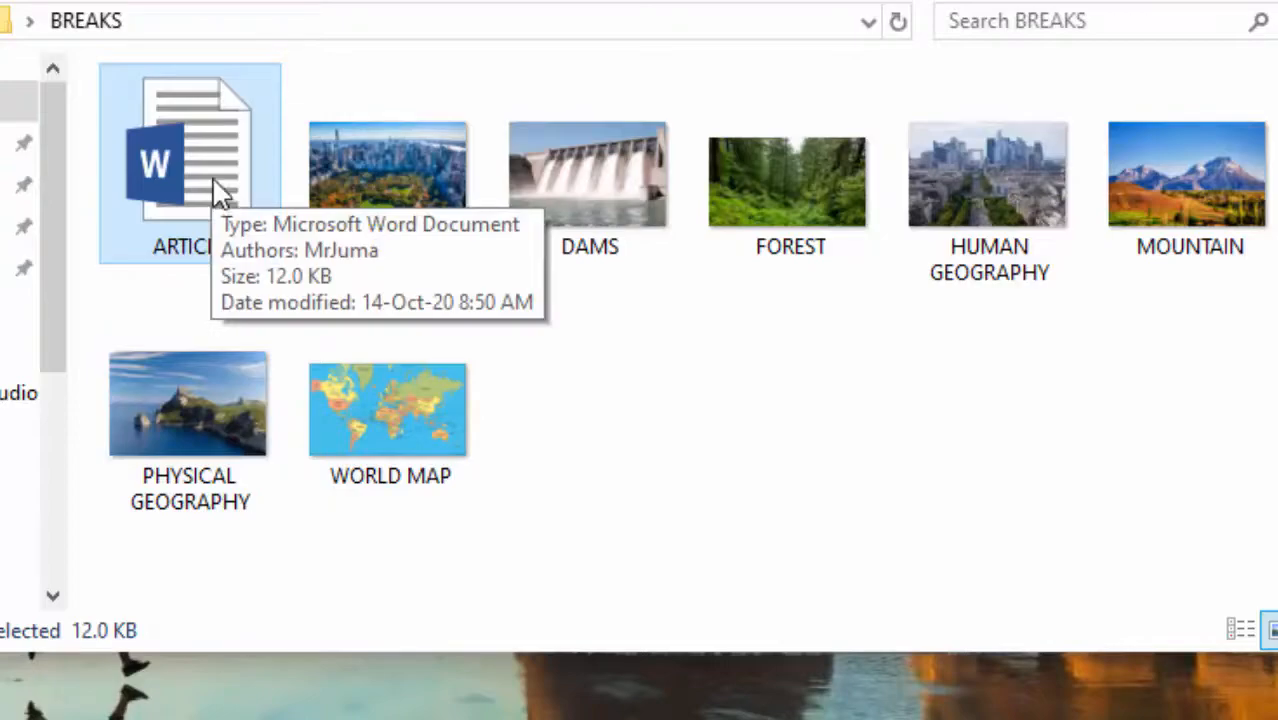
# Step: Open the ARTICLE Word document from the BREAKS folder and skim its text down to the picture lines
pyautogui.doubleClick(213, 182)
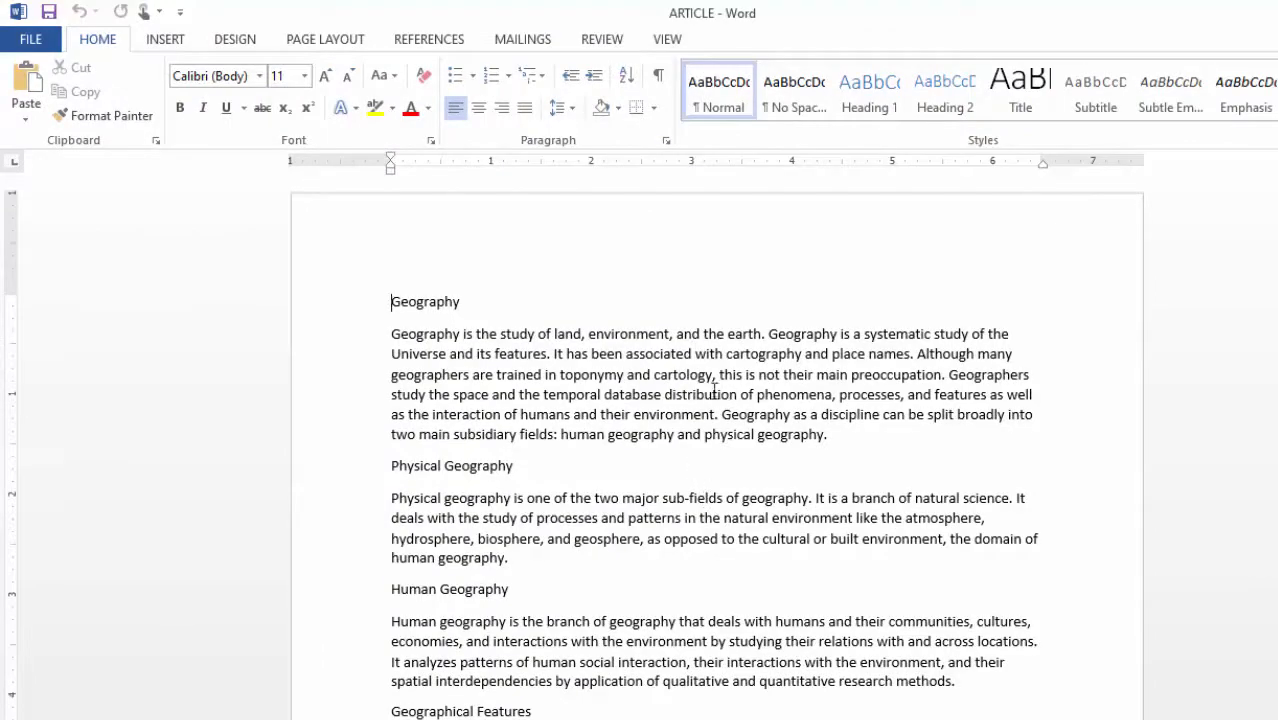
pyautogui.scroll(-4, 714, 390)
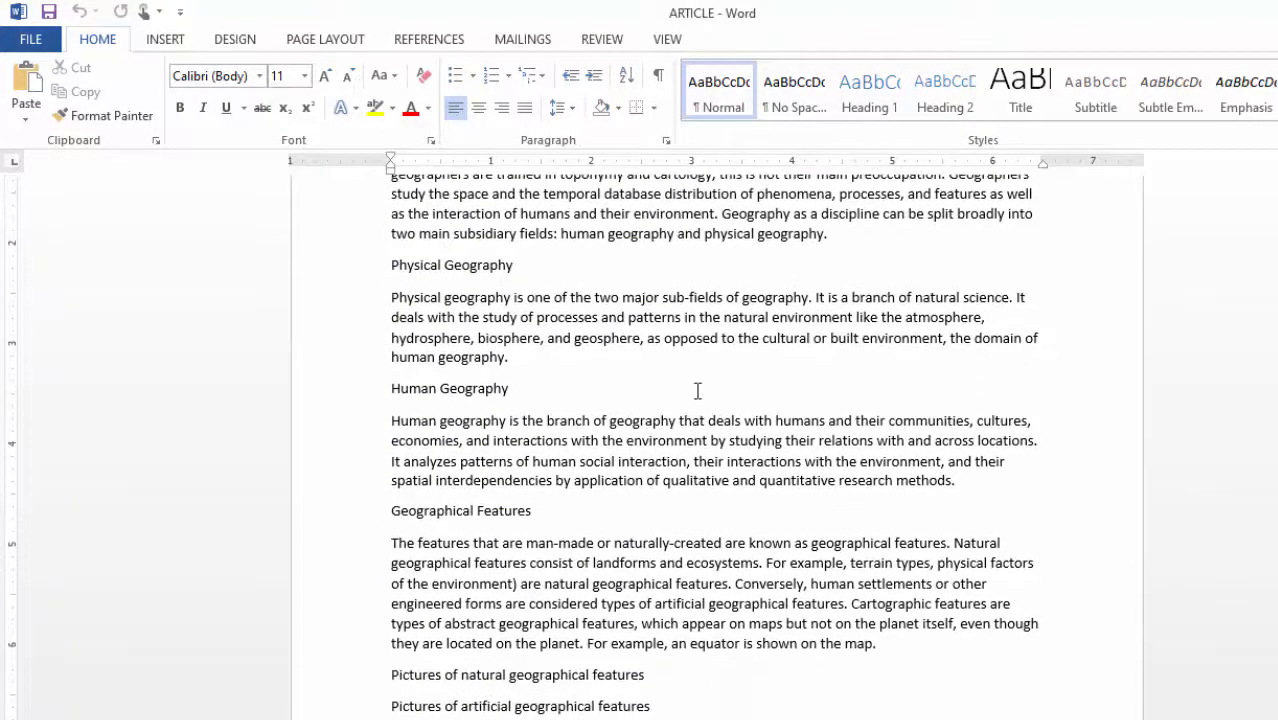
pyautogui.scroll(-4, 698, 391)
pyautogui.scroll(2, 693, 447)
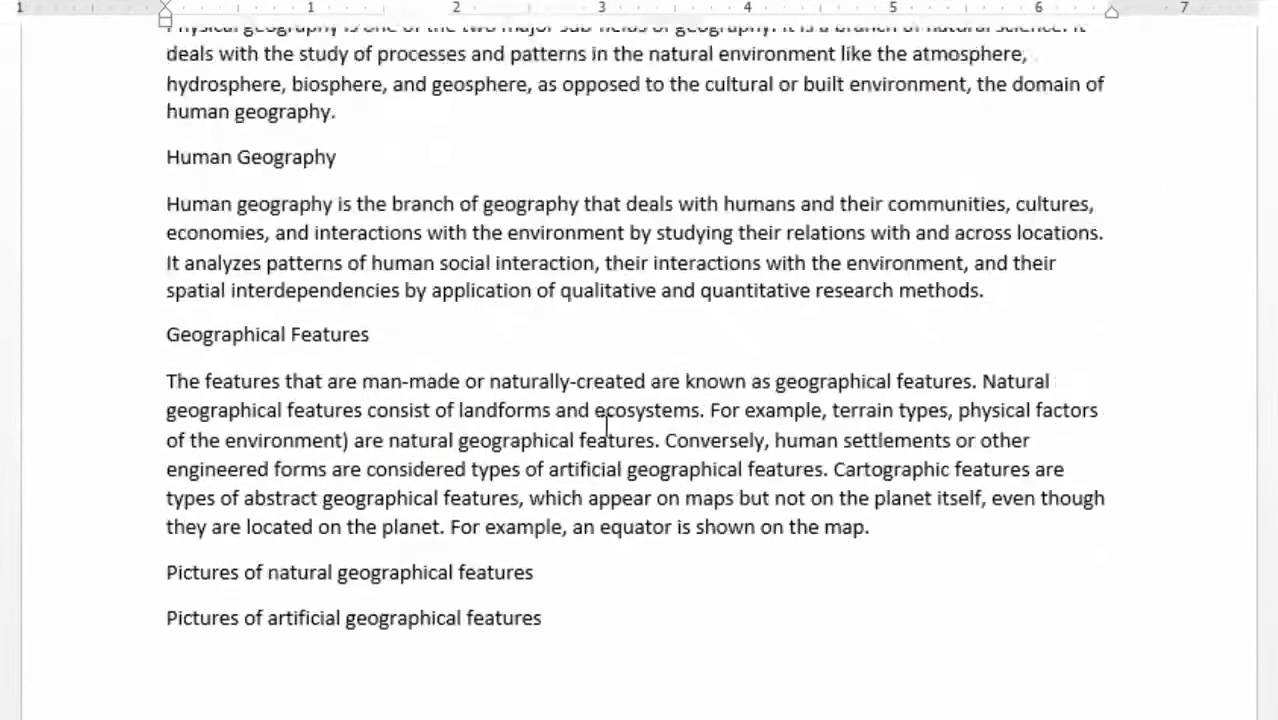
pyautogui.scroll(1, 606, 425)
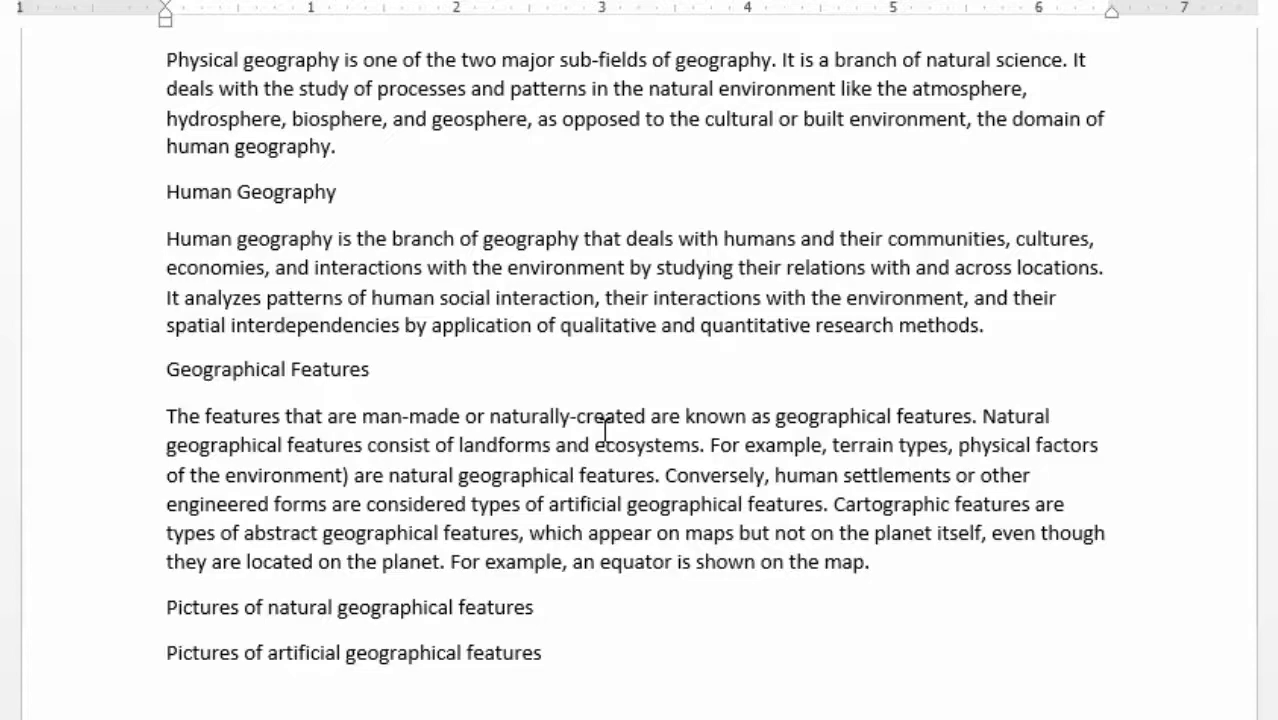
# Step: Review the article from the Geography heading through the Geographical Features section to see how its content is organised
pyautogui.hotkey('ctrl', 'Home')
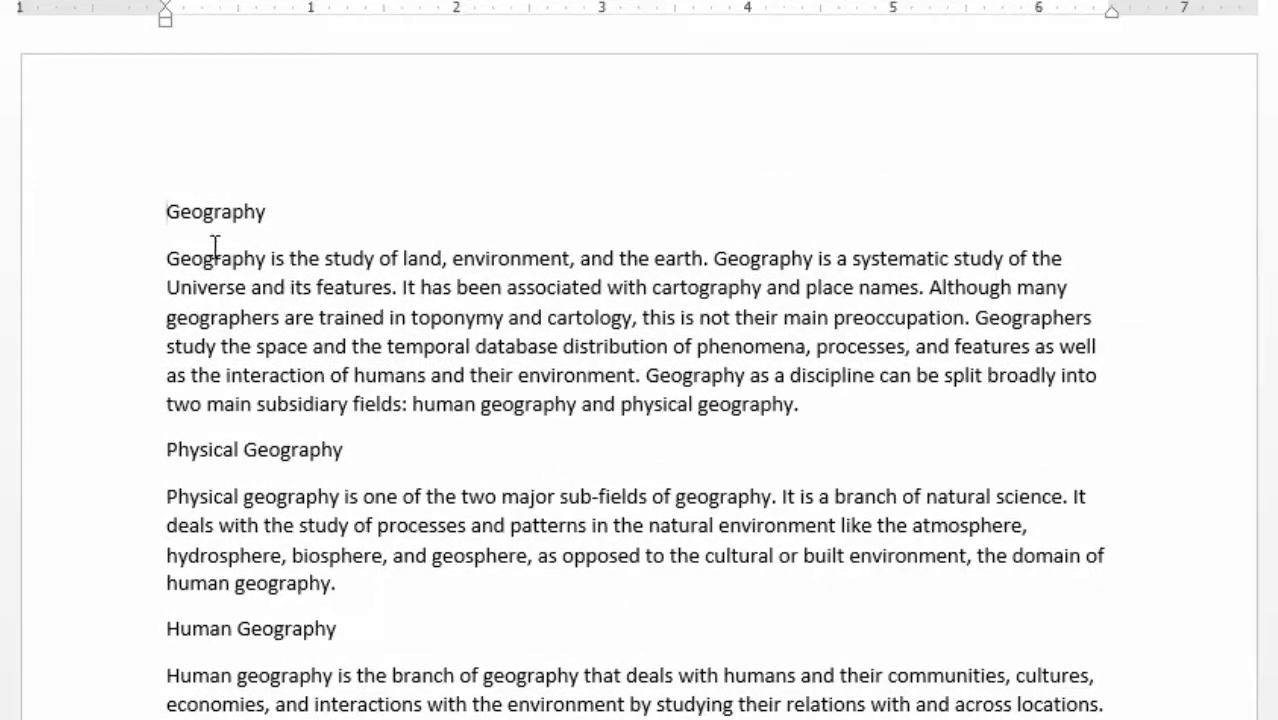
pyautogui.scroll(-3, 358, 374)
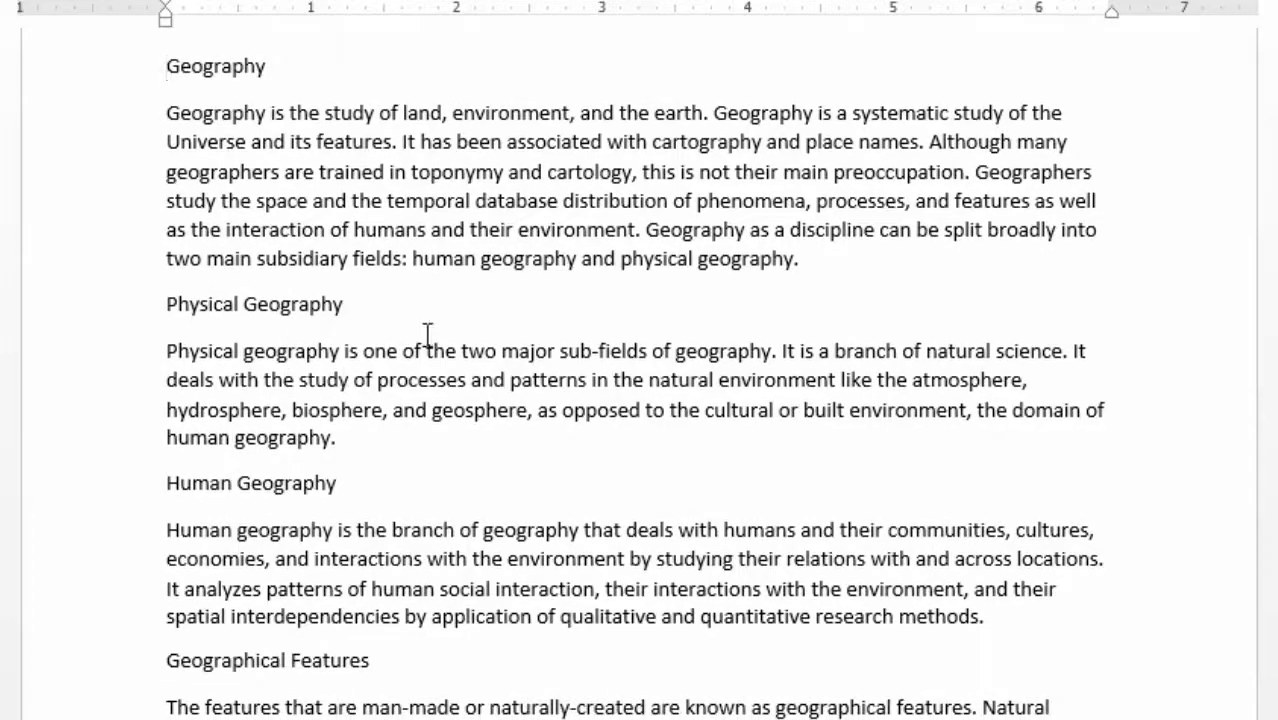
pyautogui.scroll(-6, 505, 353)
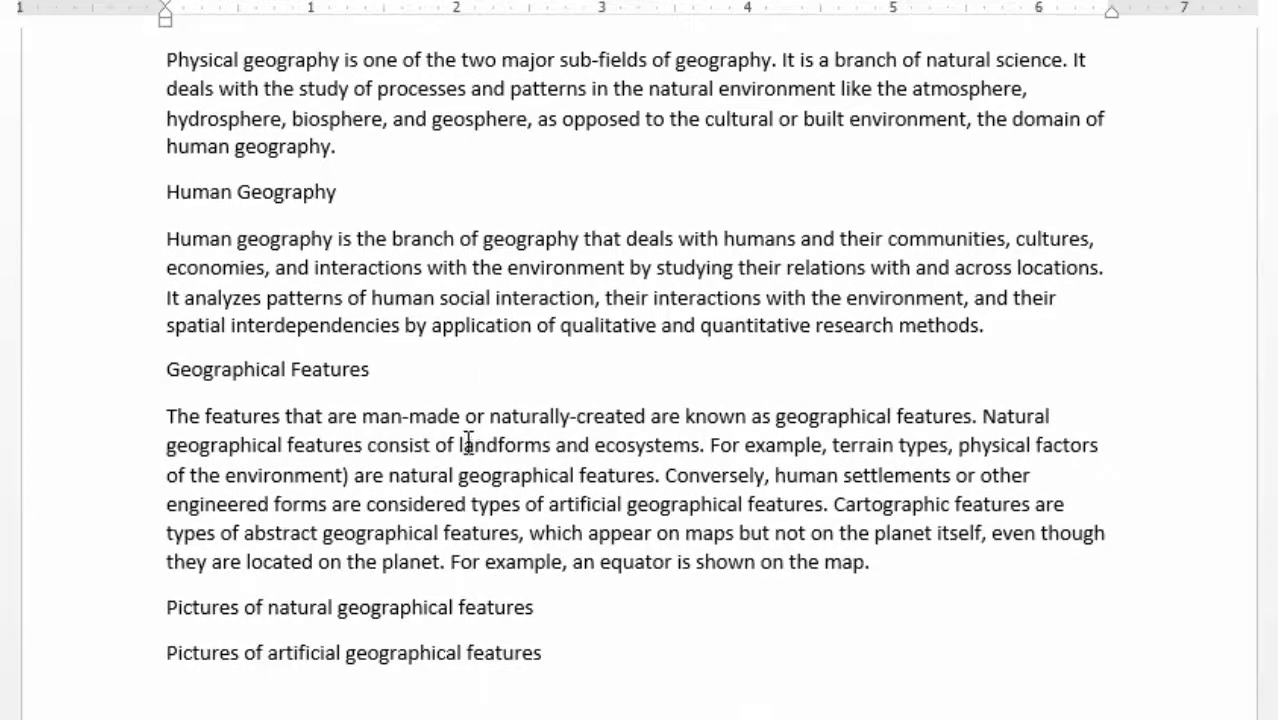
pyautogui.scroll(9, 467, 442)
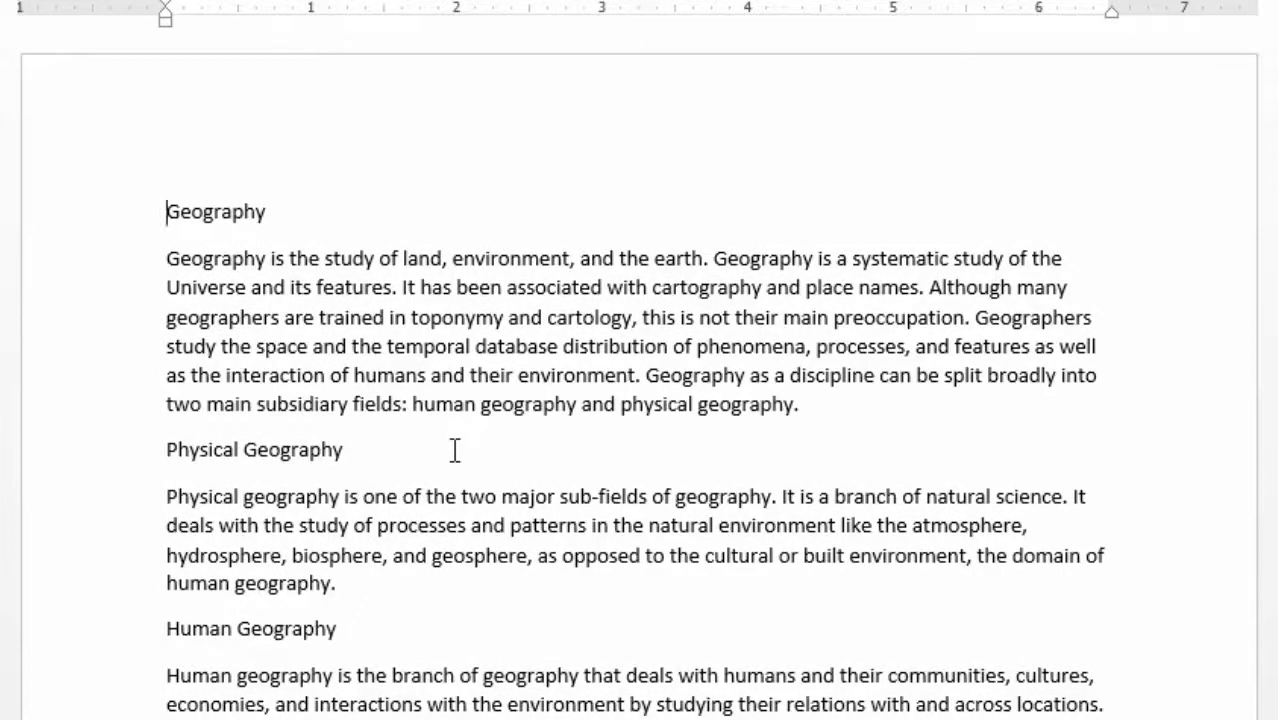
pyautogui.scroll(-3, 462, 455)
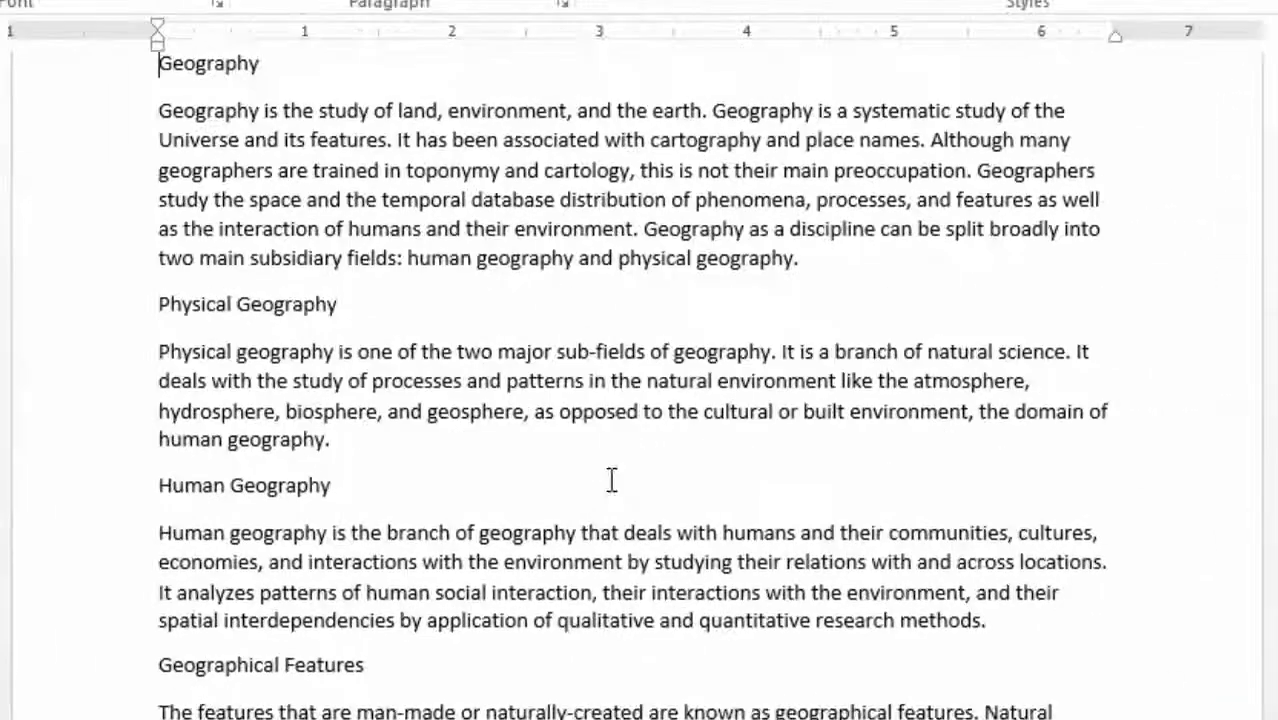
pyautogui.scroll(2, 605, 478)
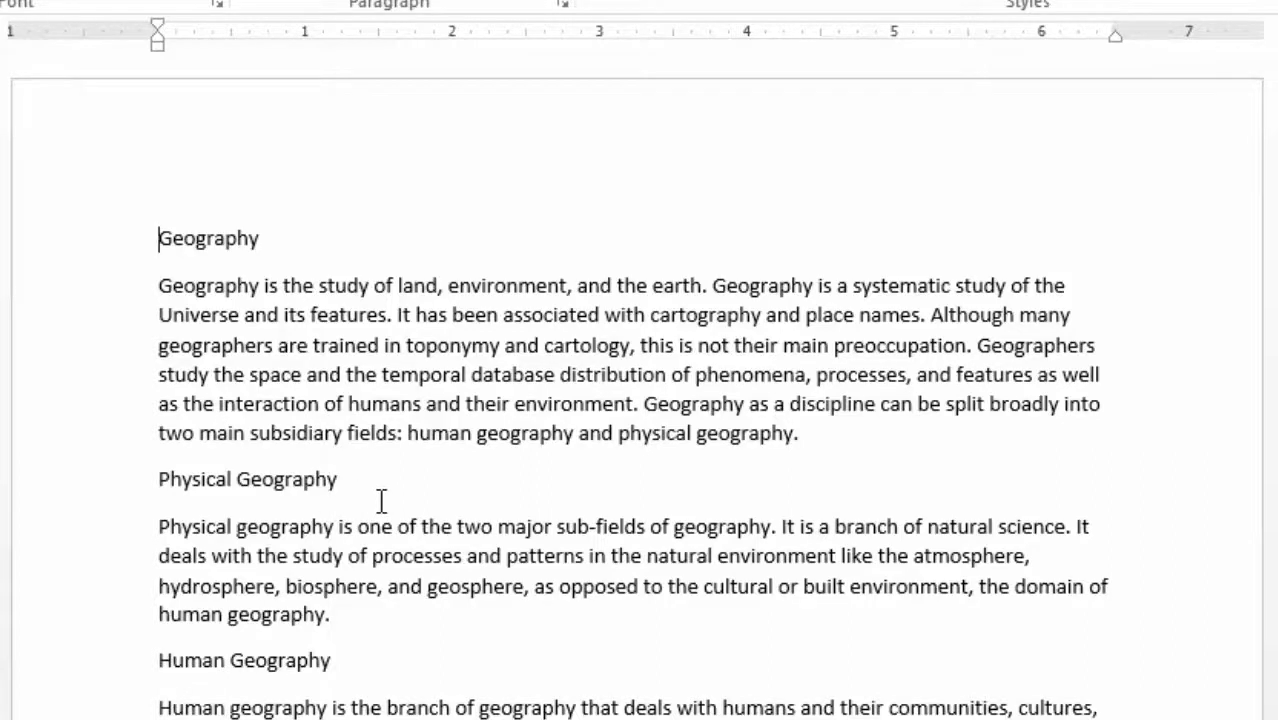
pyautogui.scroll(-1, 381, 502)
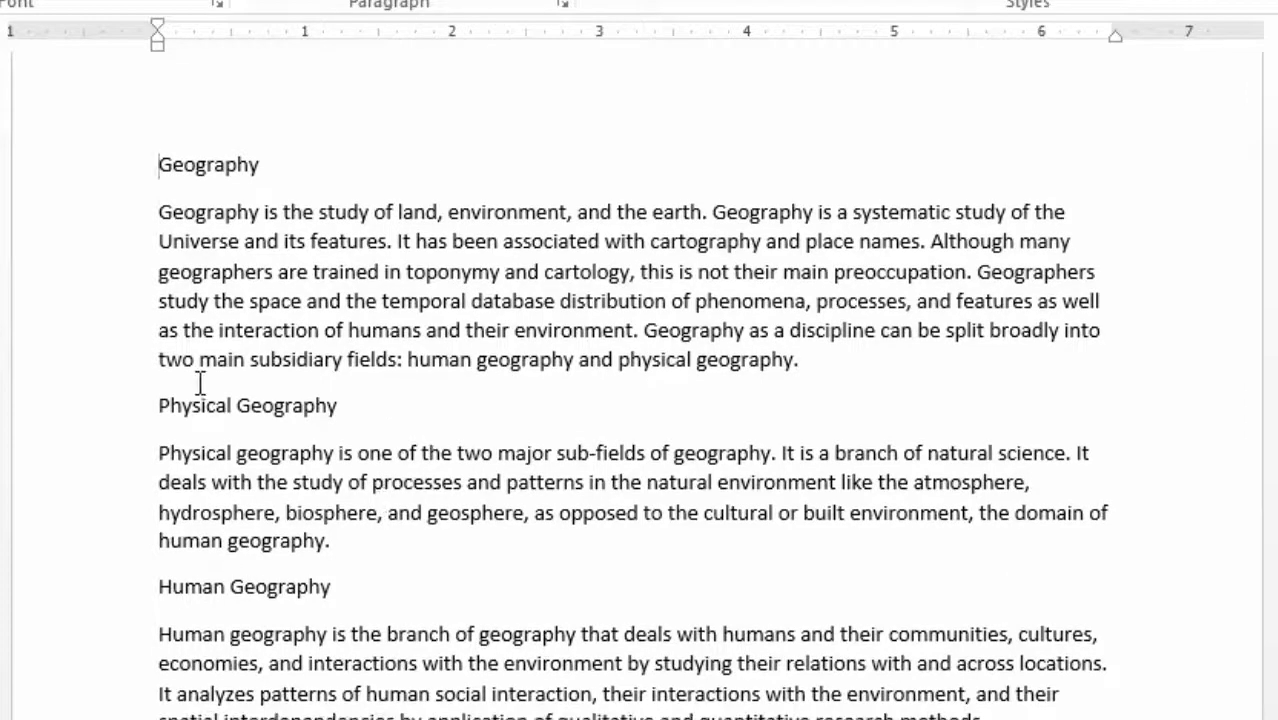
# Step: Highlight in turn the Geography section, the Physical and Human Geography sections, and the Geographical Features section with its picture lines
pyautogui.moveTo(800, 362); pyautogui.dragTo(103, 168)
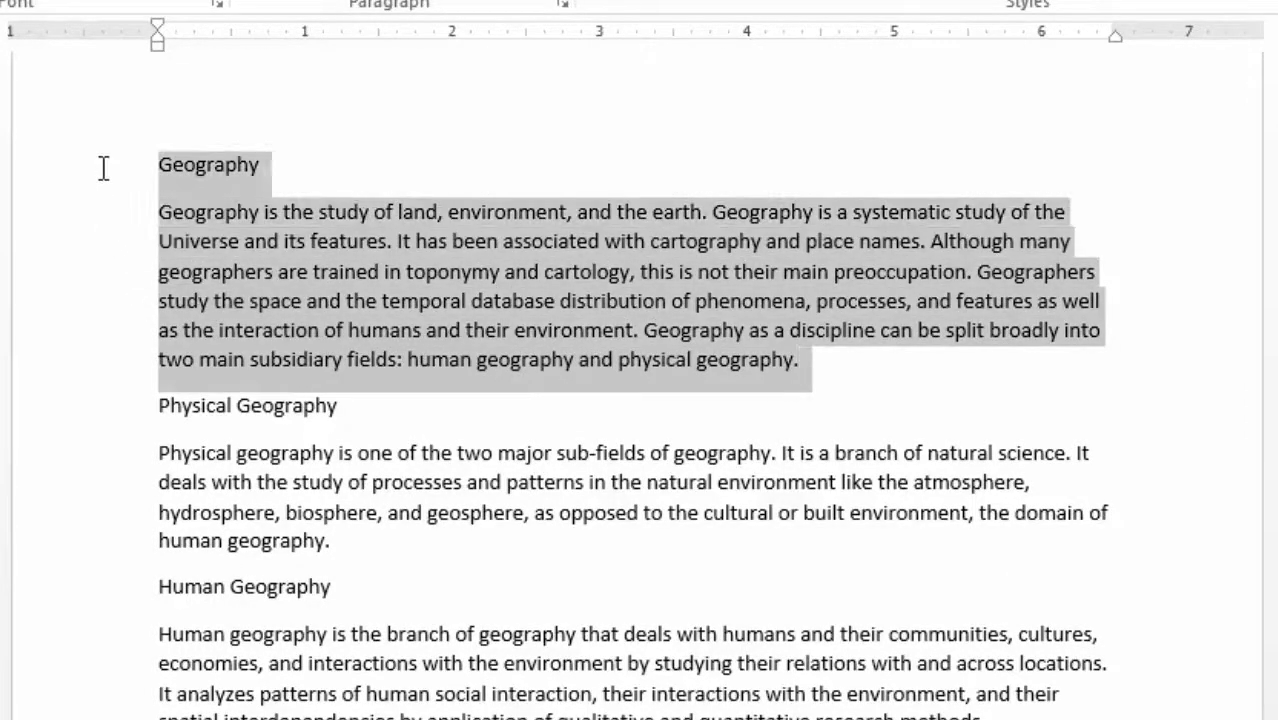
pyautogui.moveTo(151, 402); pyautogui.dragTo(1015, 705)
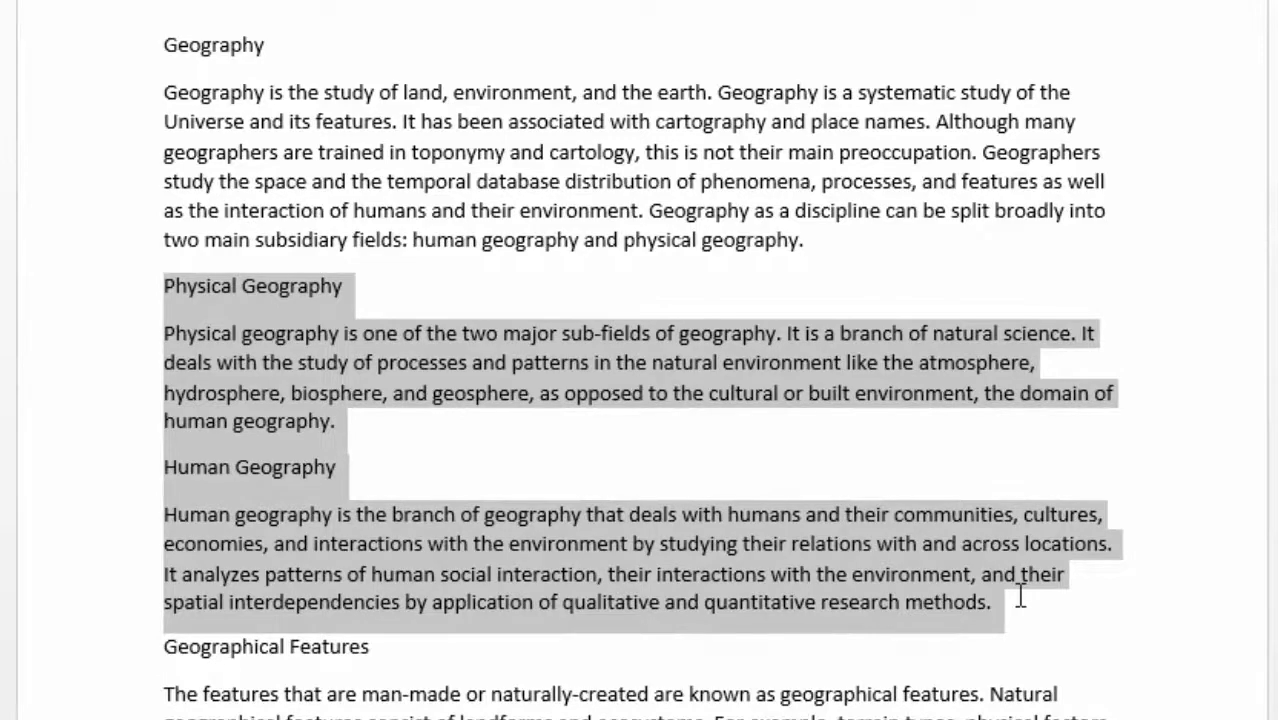
pyautogui.scroll(-4, 370, 498)
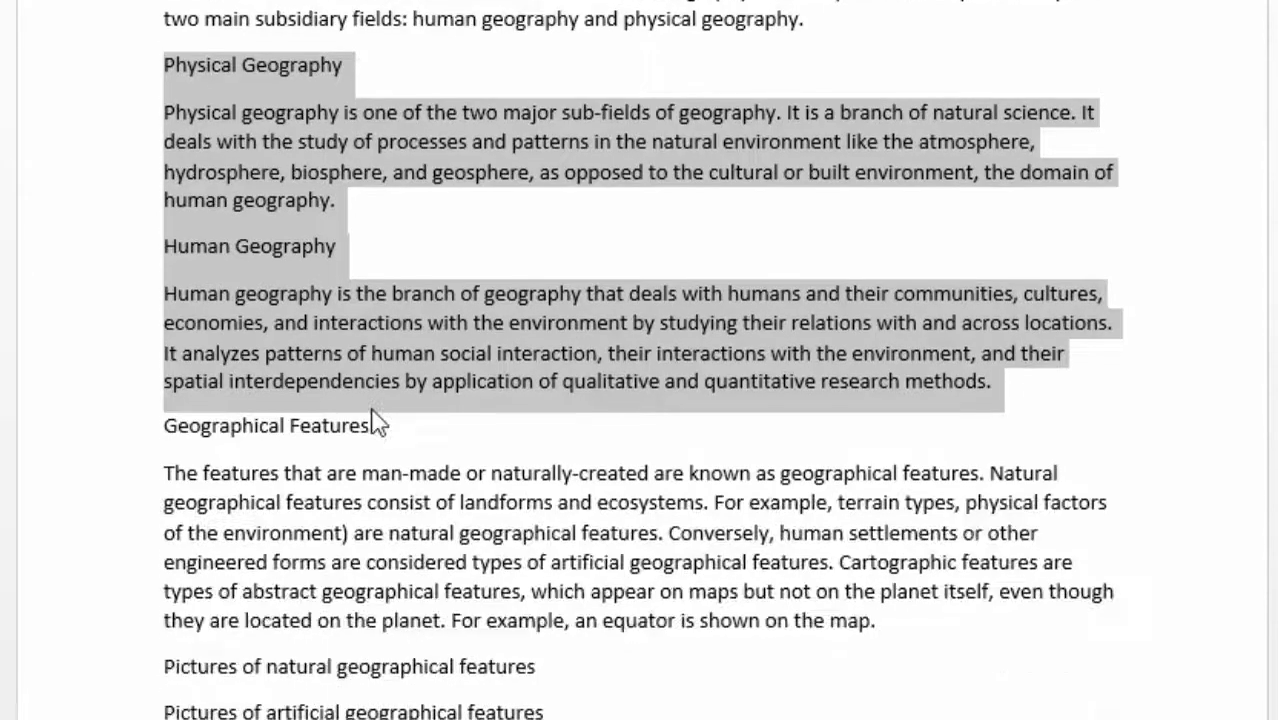
pyautogui.moveTo(153, 278); pyautogui.dragTo(576, 578)
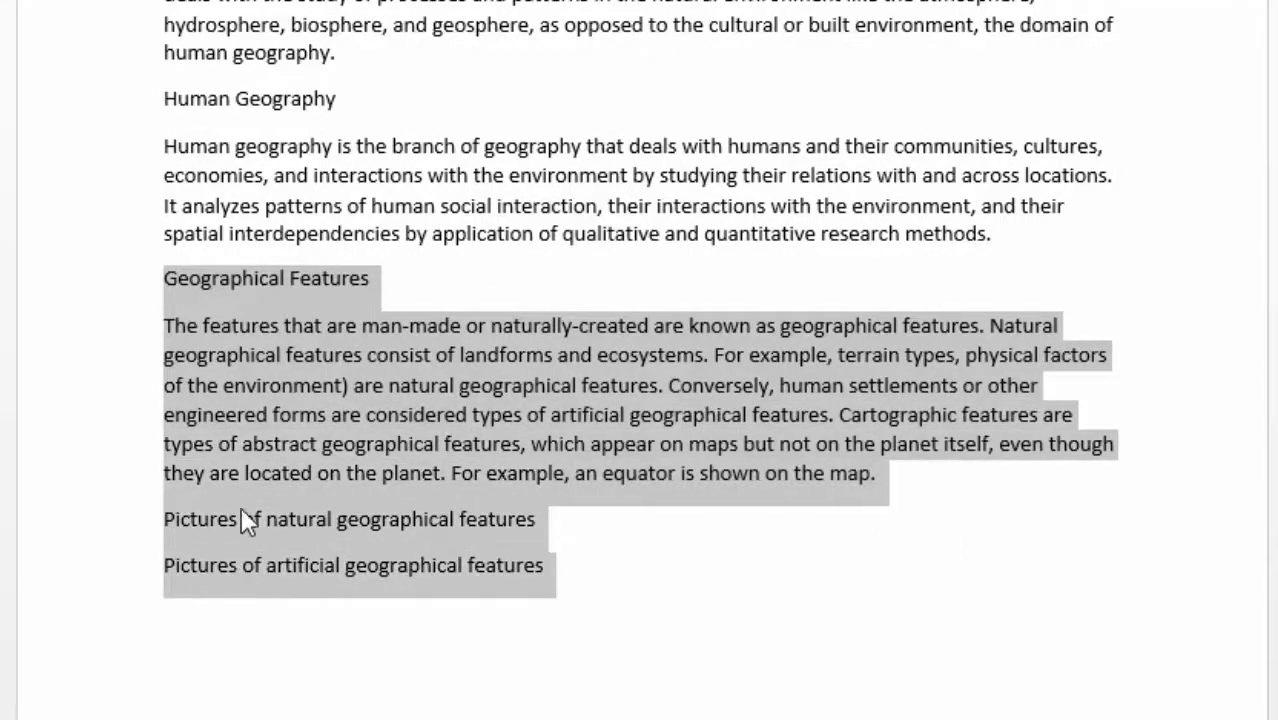
pyautogui.scroll(5, 513, 340)
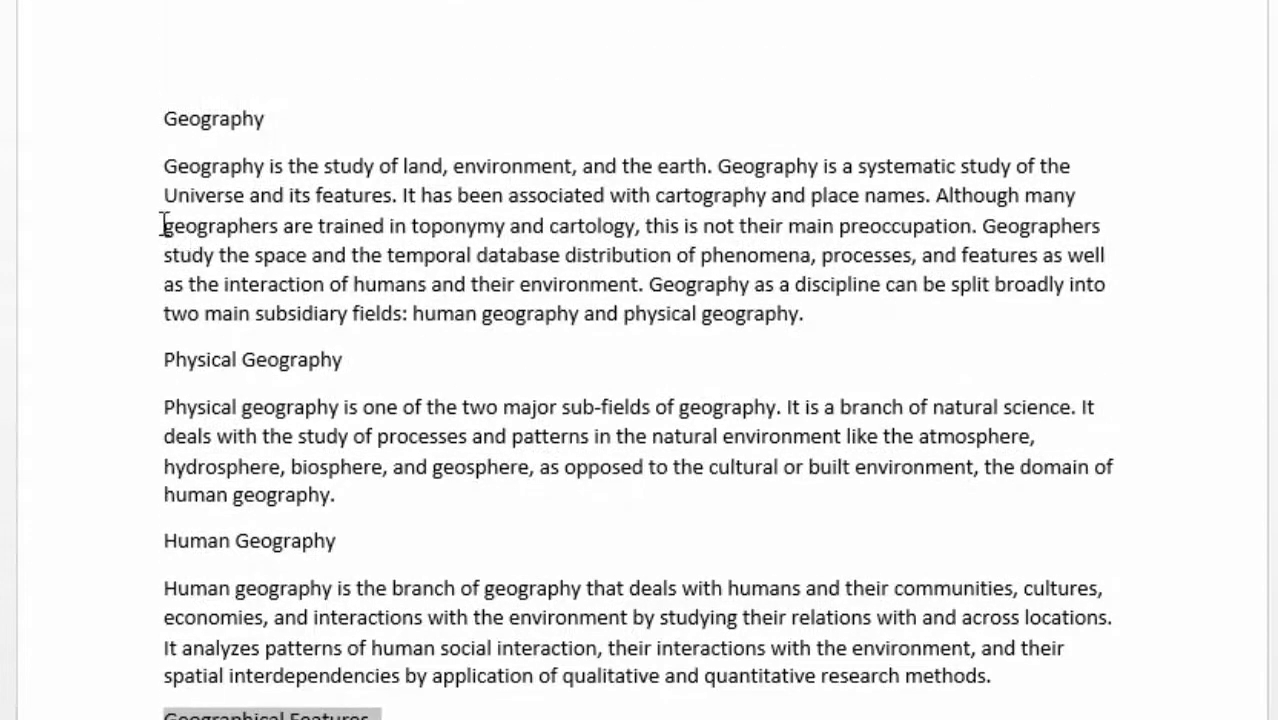
# Step: Insert a page break directly before the Physical Geography heading
pyautogui.click(157, 358)
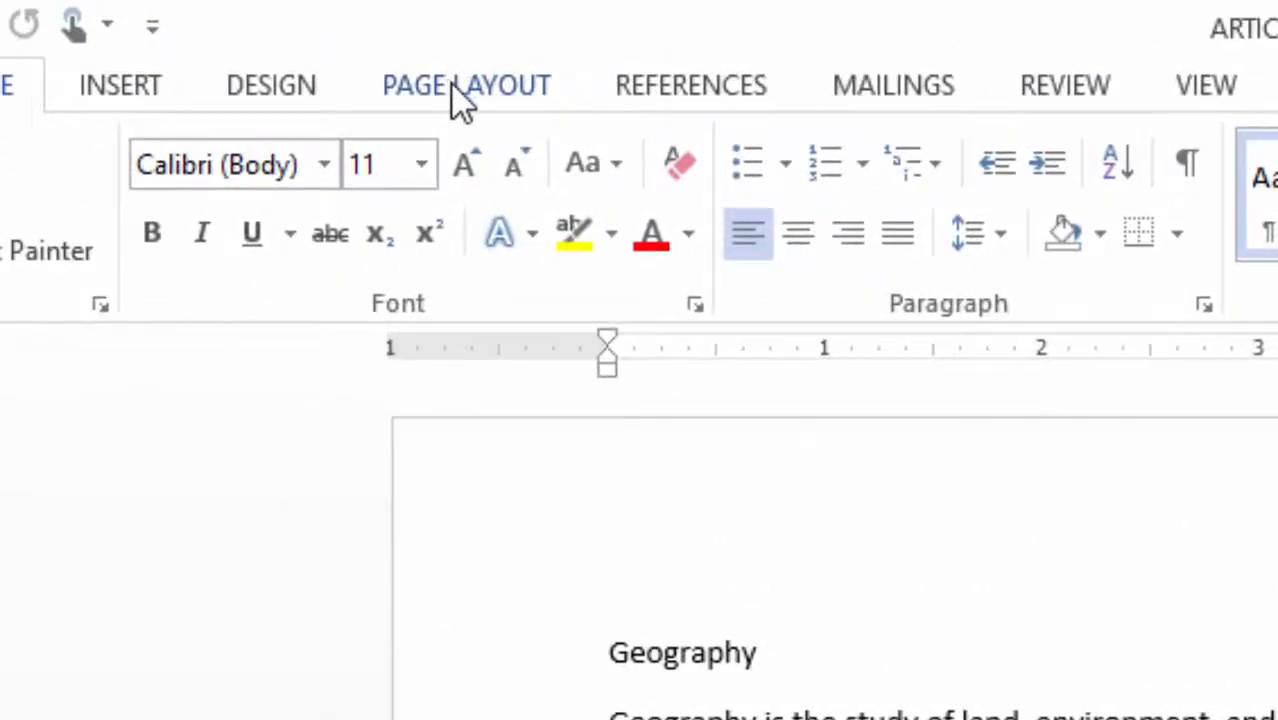
pyautogui.click(460, 98)
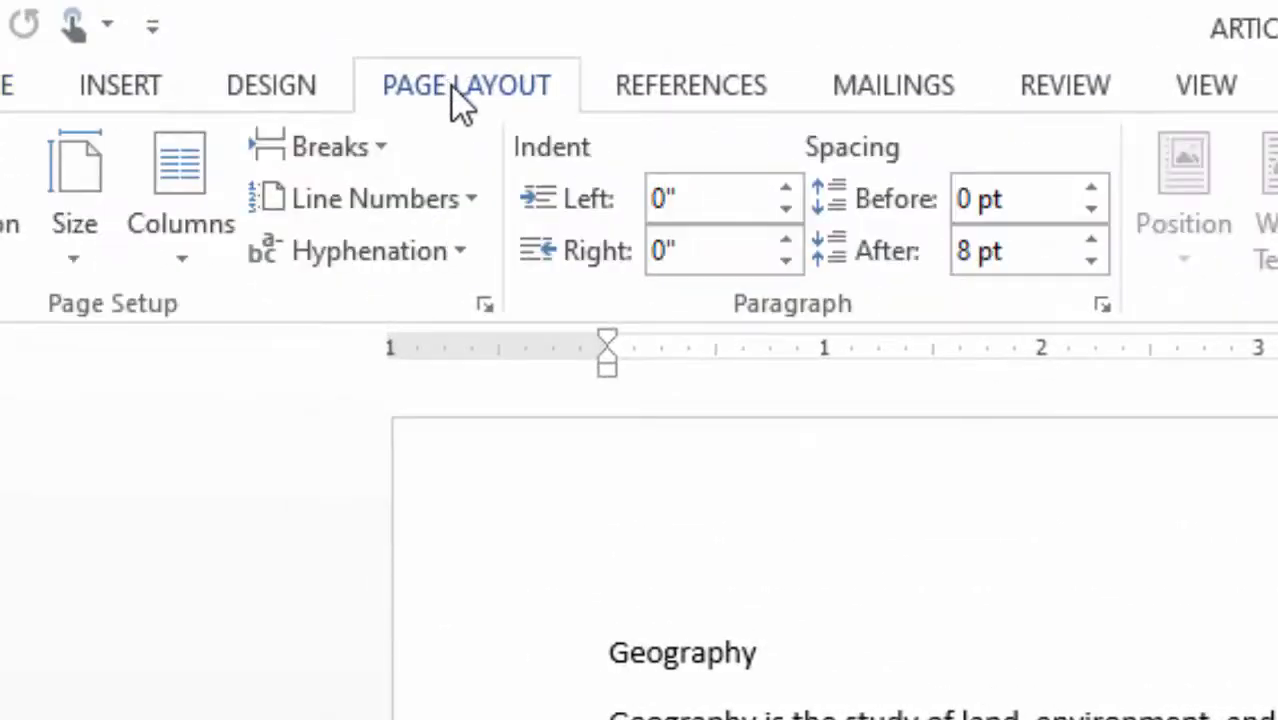
pyautogui.click(369, 146)
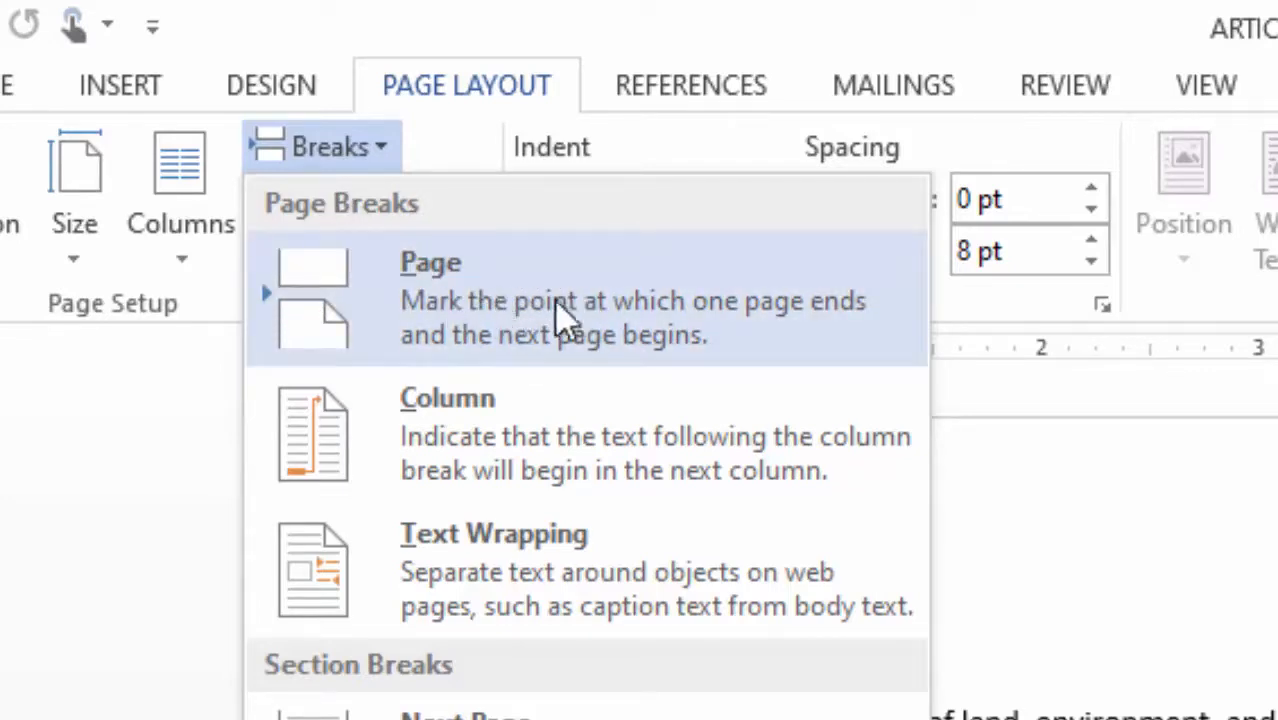
pyautogui.click(535, 305)
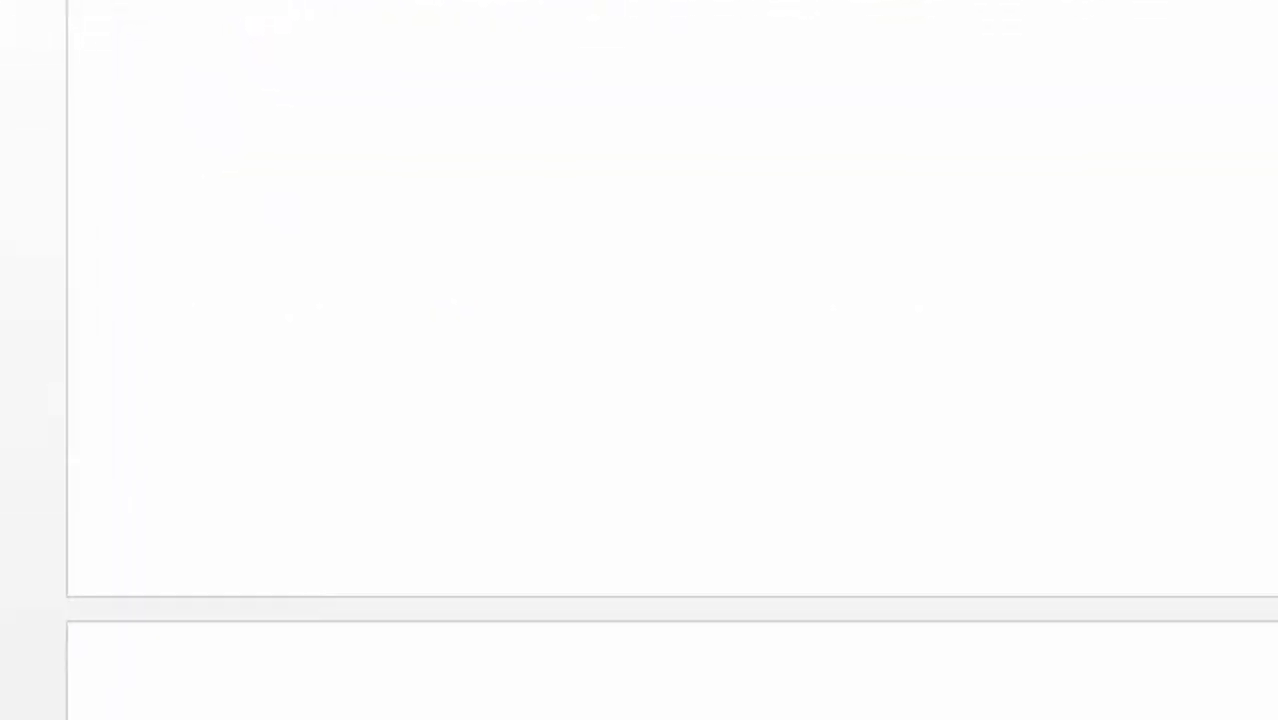
# Step: Insert a page break directly before the Geographical Features heading
pyautogui.scroll(-4, 280, 188)
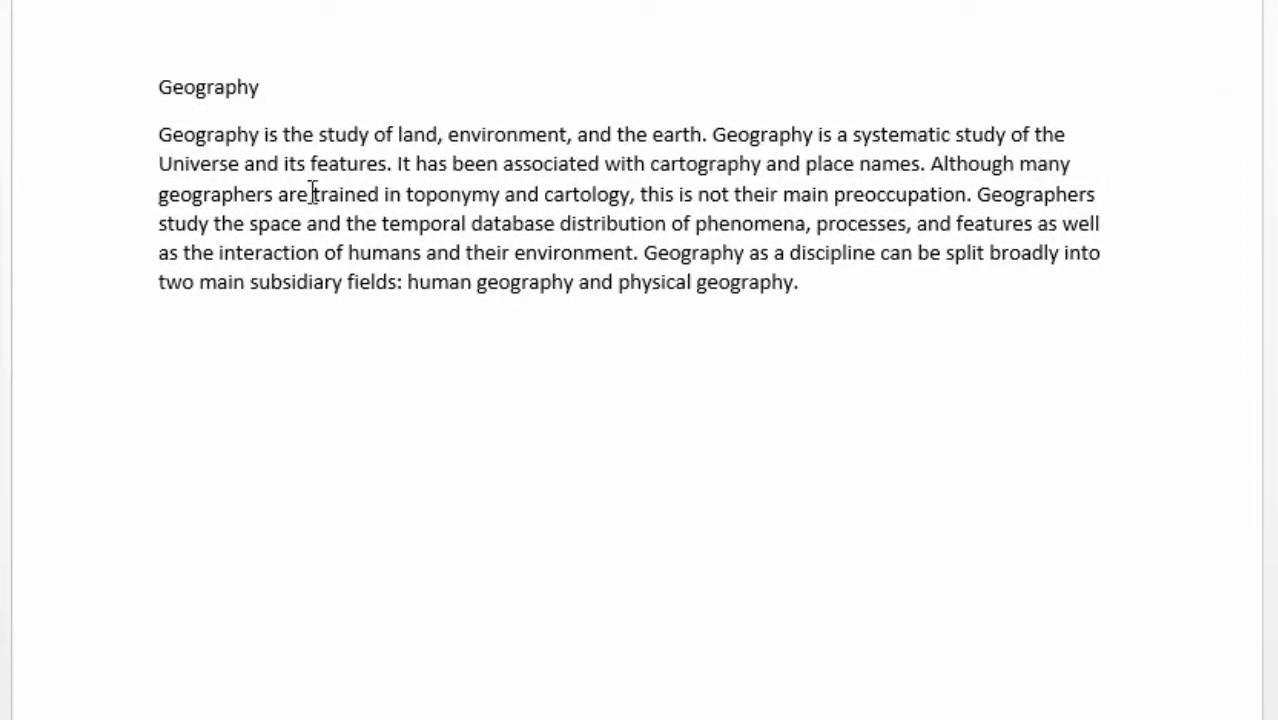
pyautogui.scroll(-15, 229, 276)
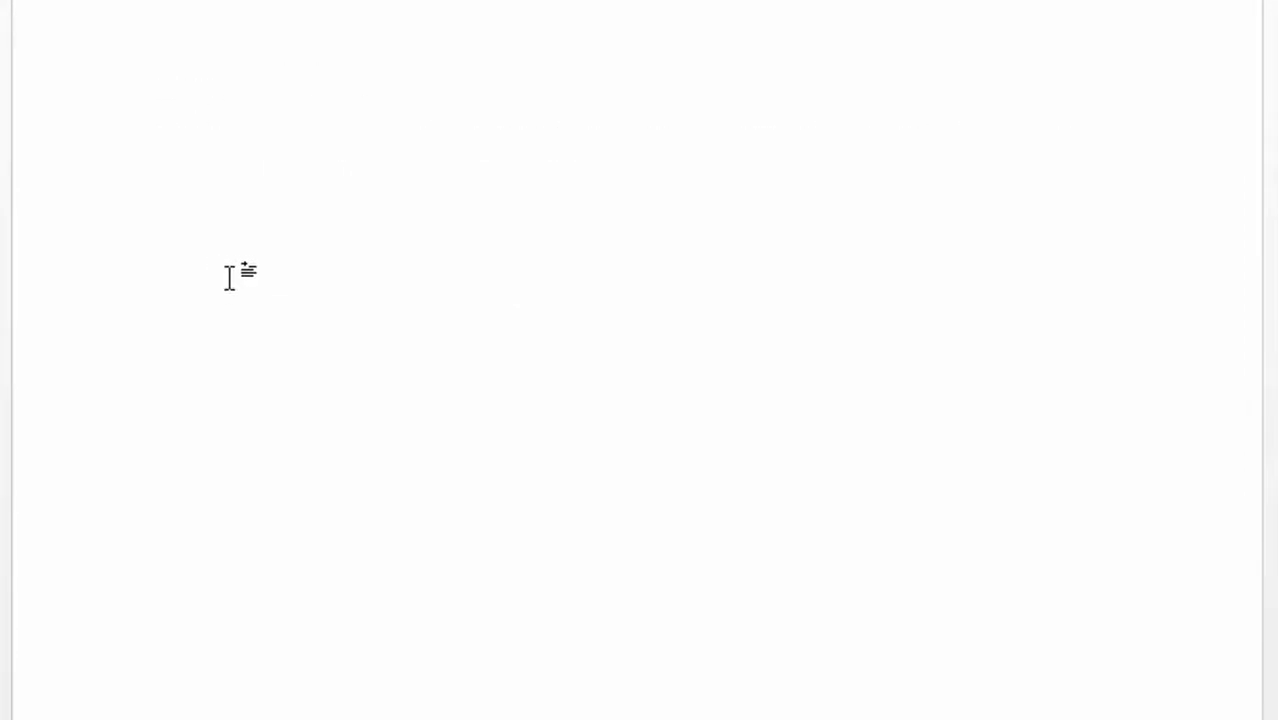
pyautogui.scroll(-8, 240, 268)
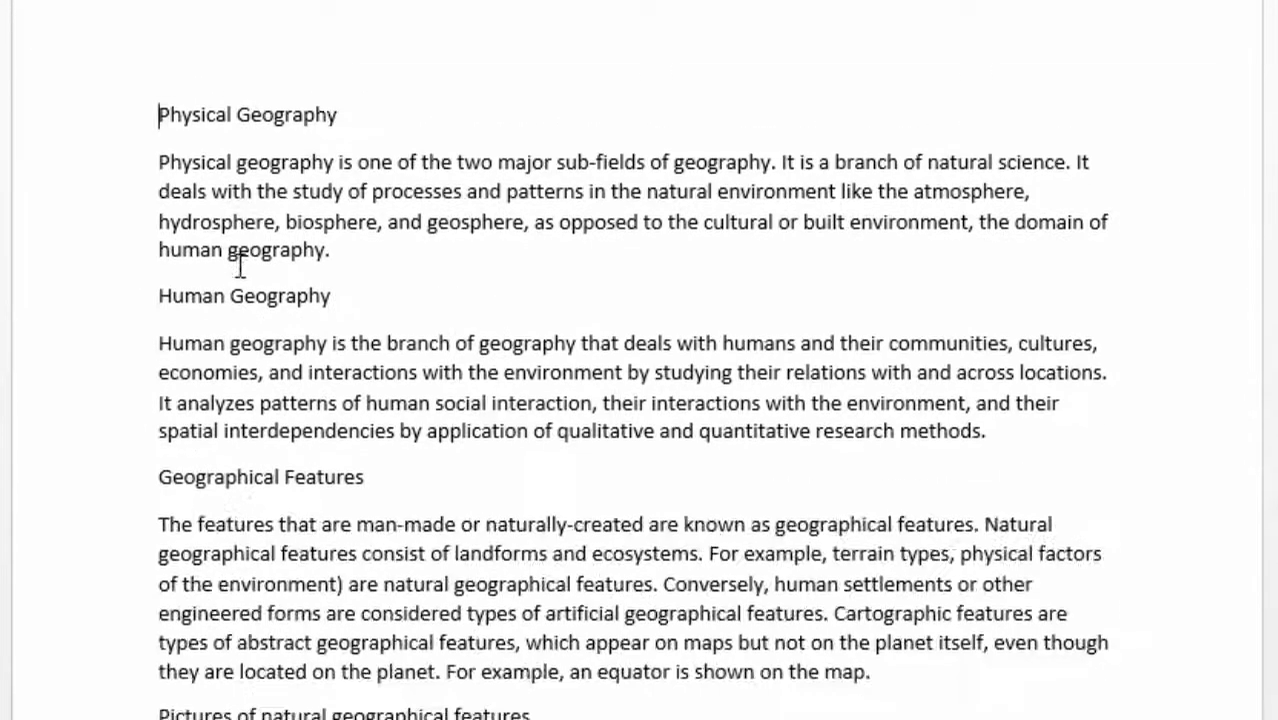
pyautogui.scroll(-3, 255, 248)
pyautogui.scroll(3, 258, 248)
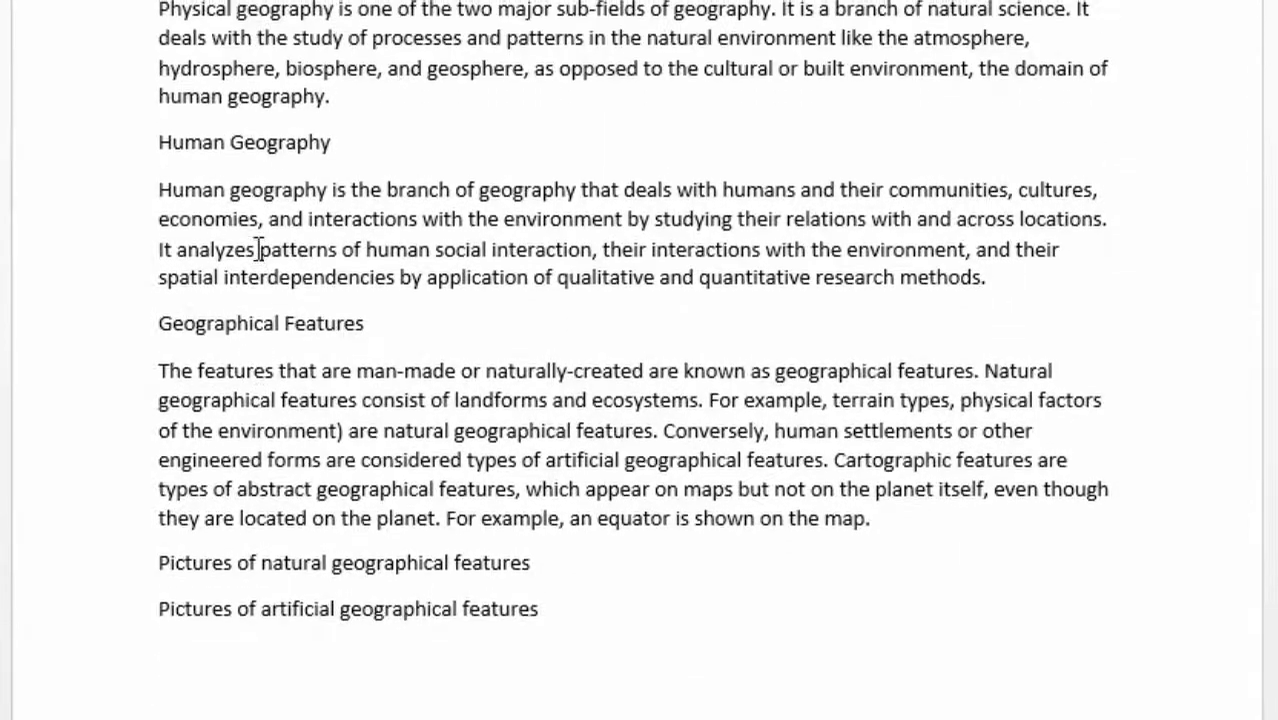
pyautogui.moveTo(163, 325); pyautogui.dragTo(545, 608)
pyautogui.click(453, 277)
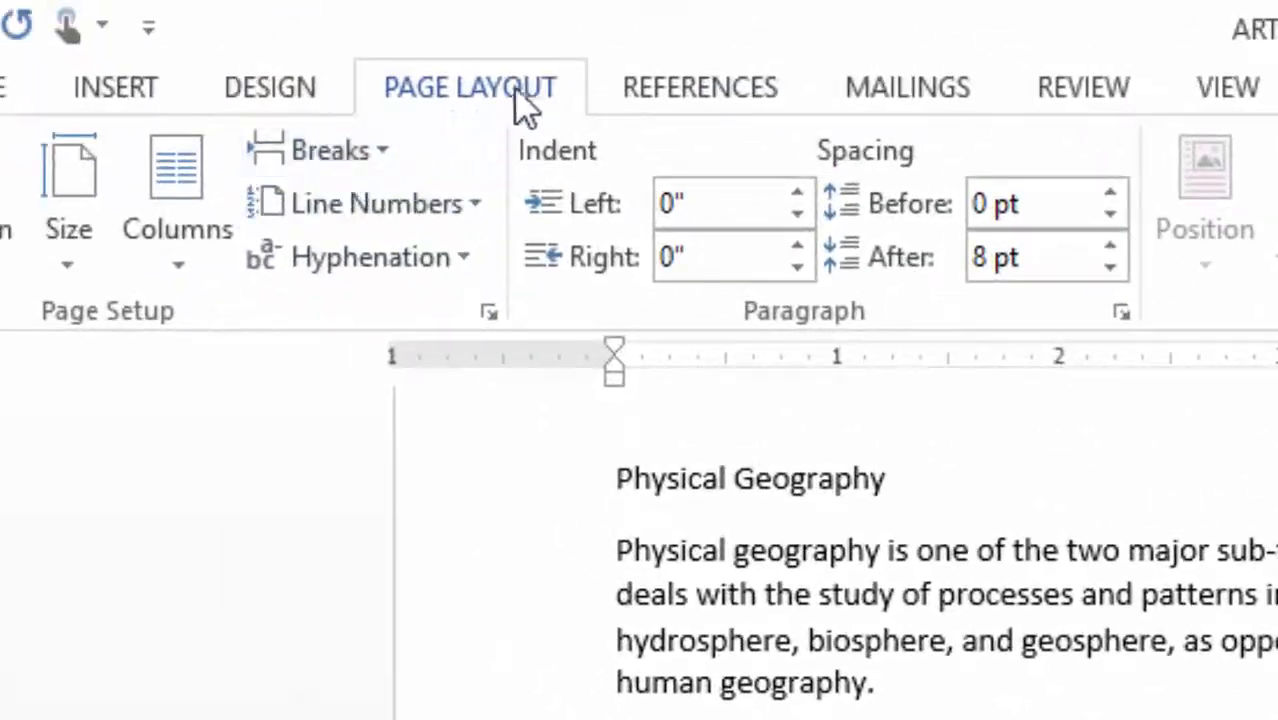
pyautogui.click(379, 155)
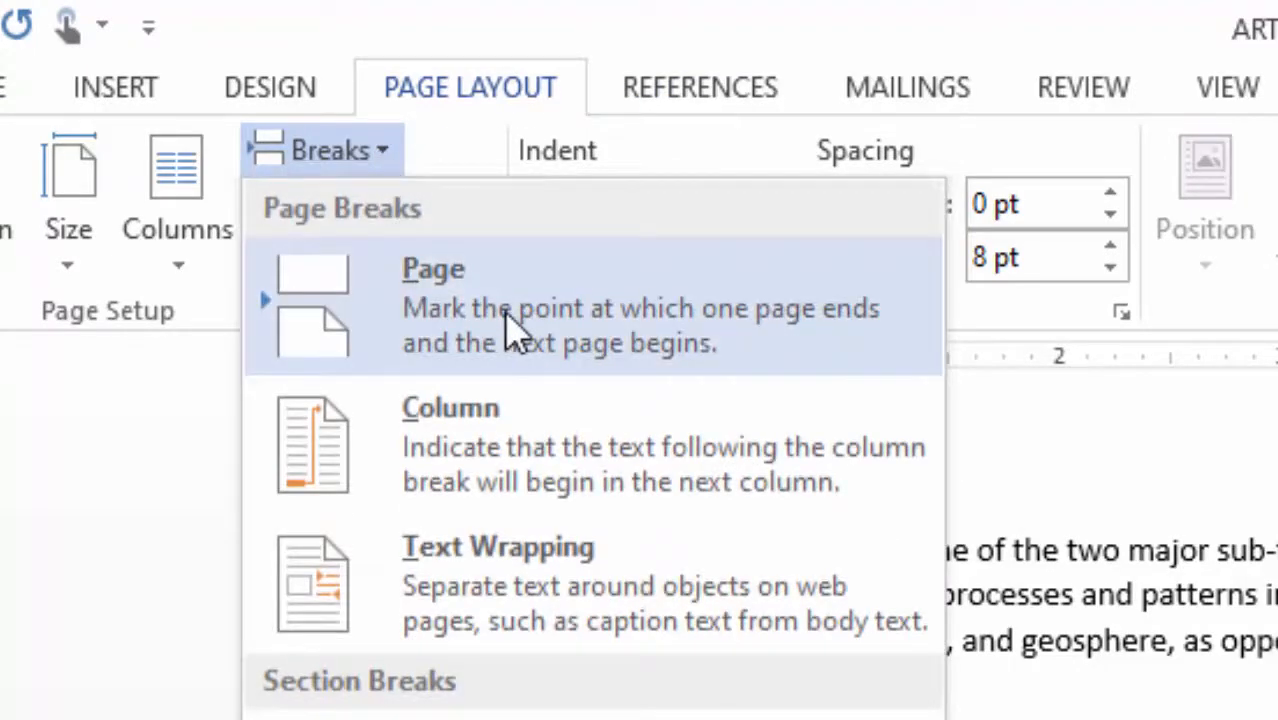
pyautogui.click(513, 330)
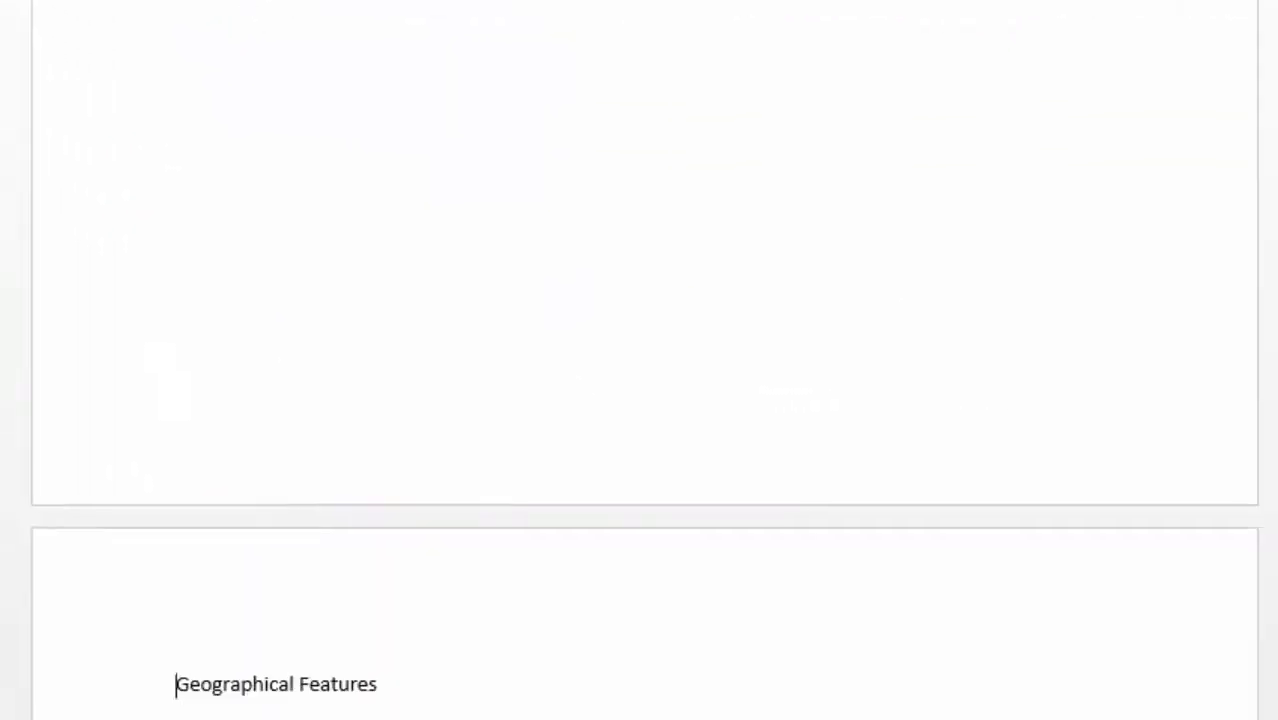
# Step: Format the Geography heading on the first page with red font colour and font size 26
pyautogui.scroll(-4, 380, 371)
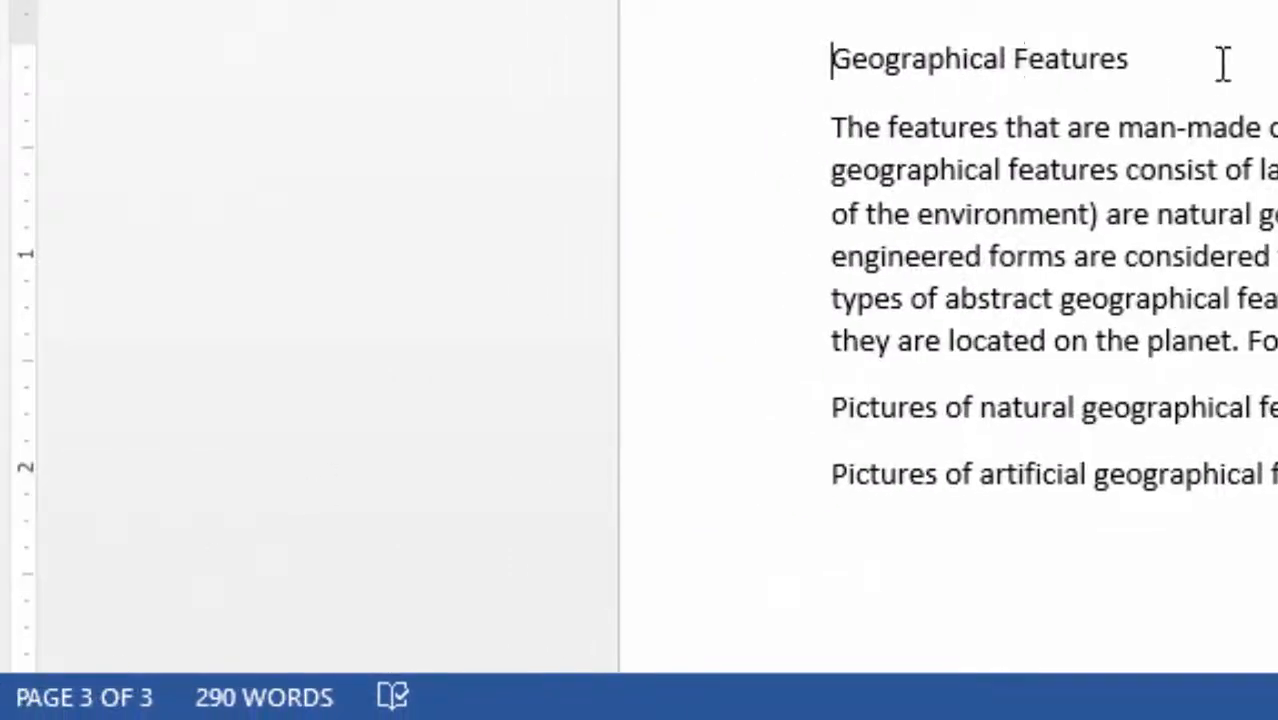
pyautogui.scroll(5, 368, 342)
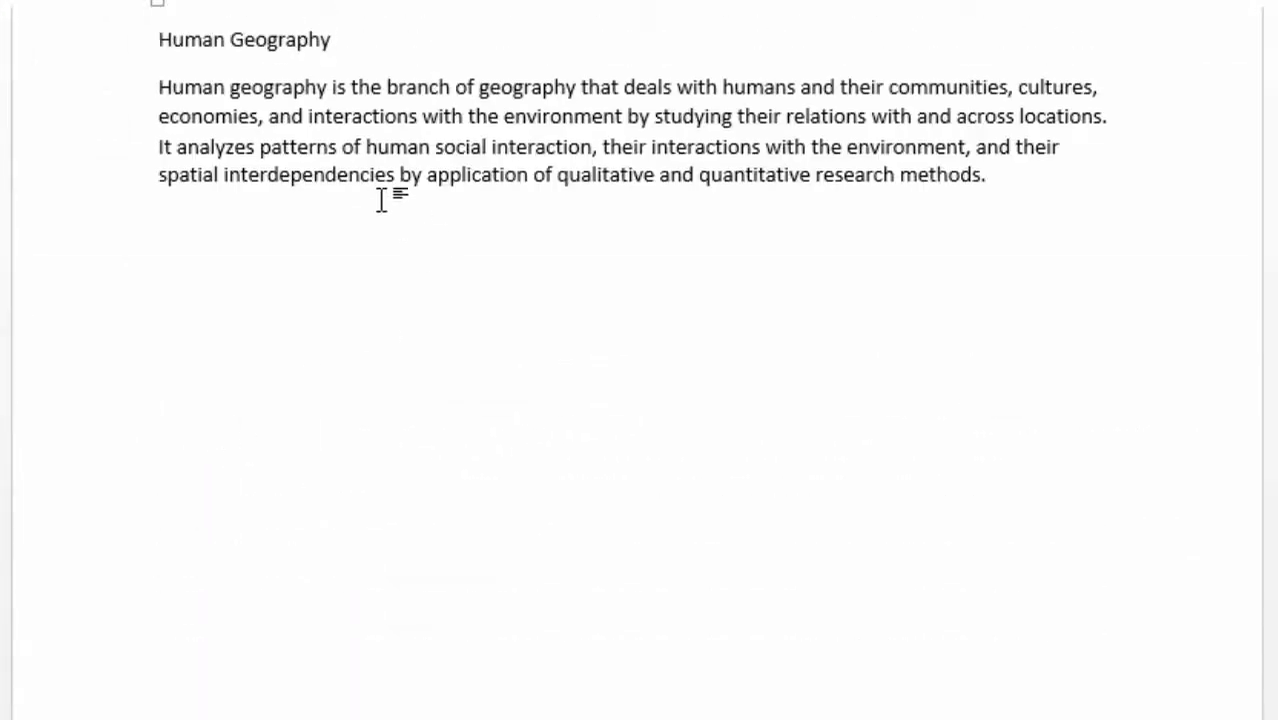
pyautogui.scroll(8, 380, 200)
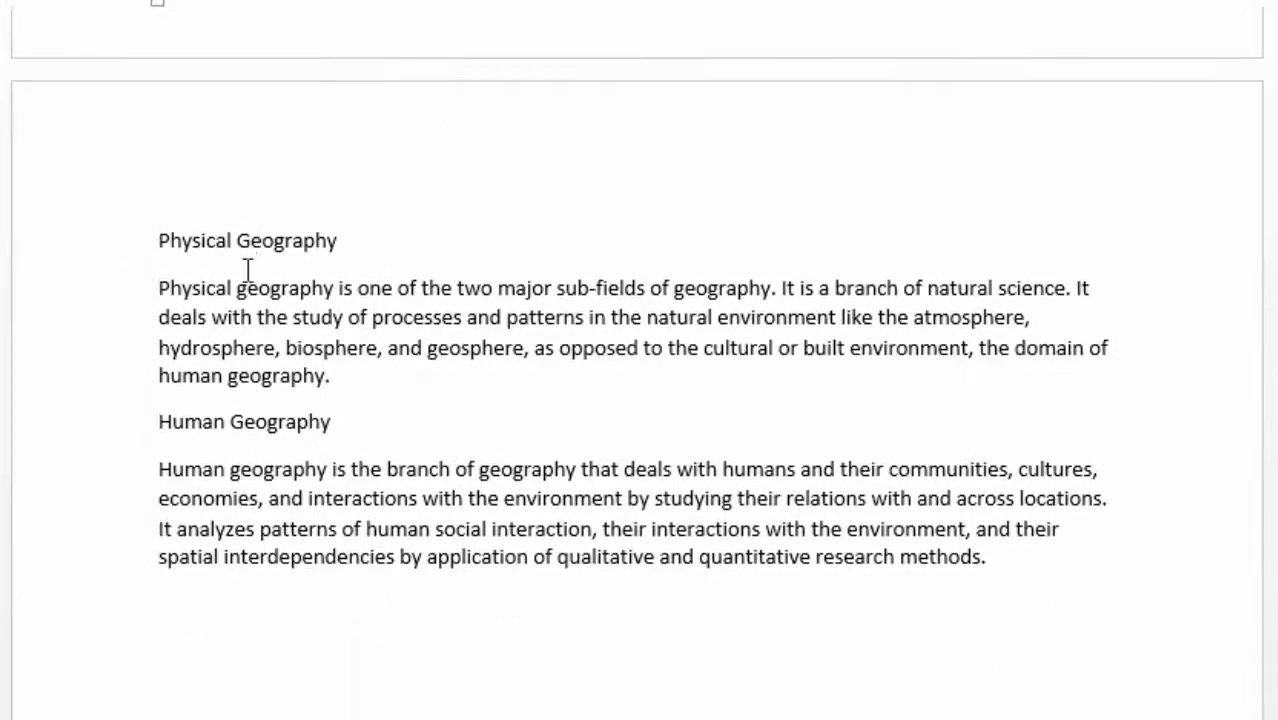
pyautogui.scroll(10, 260, 245)
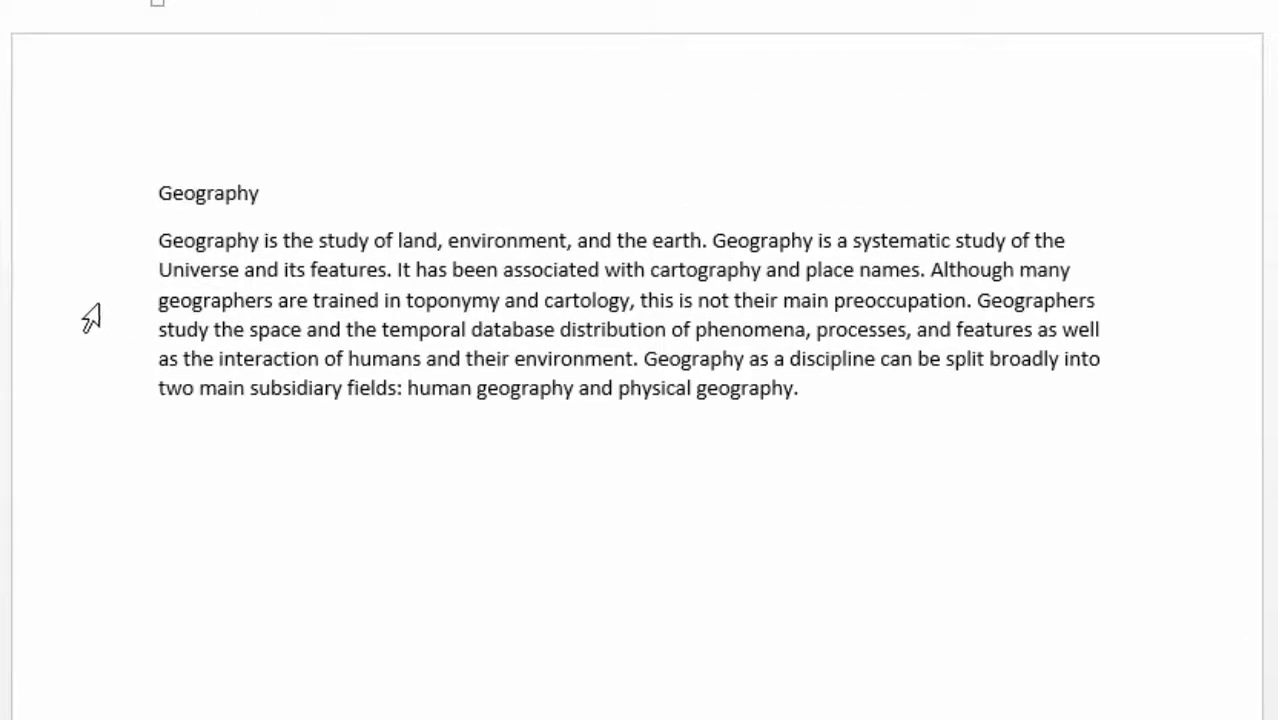
pyautogui.moveTo(310, 203); pyautogui.dragTo(100, 220)
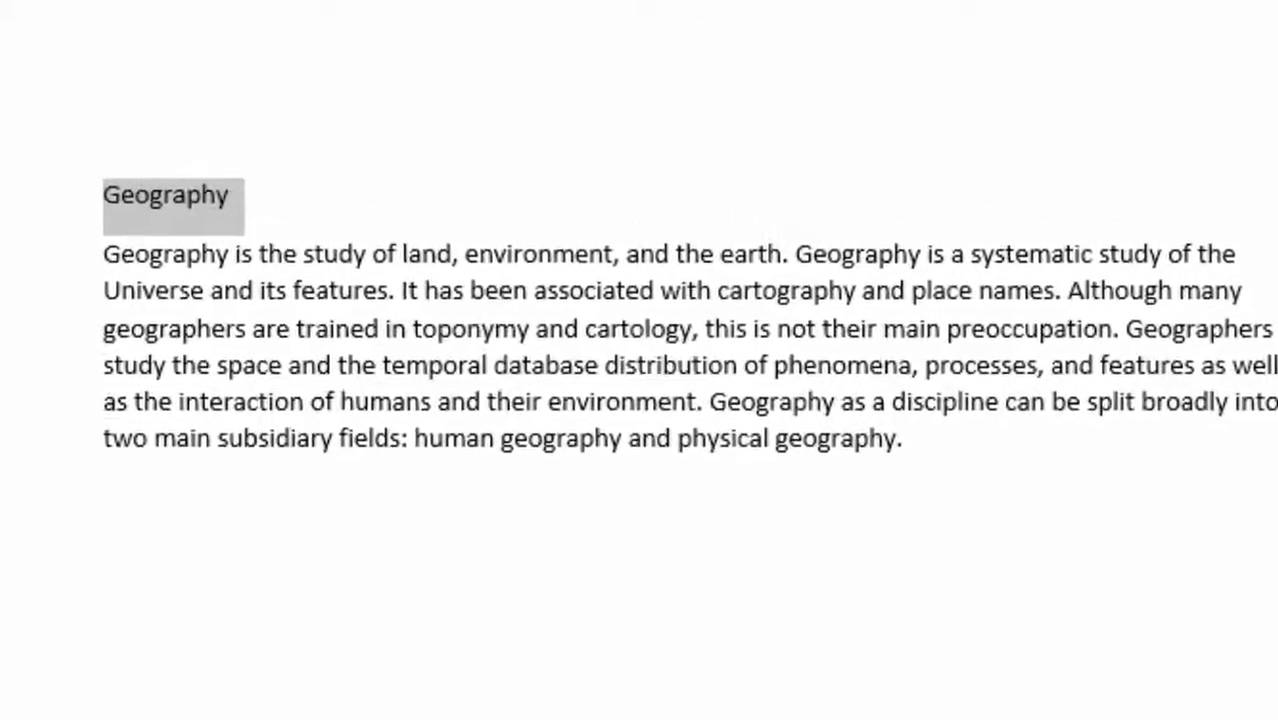
pyautogui.click(662, 203)
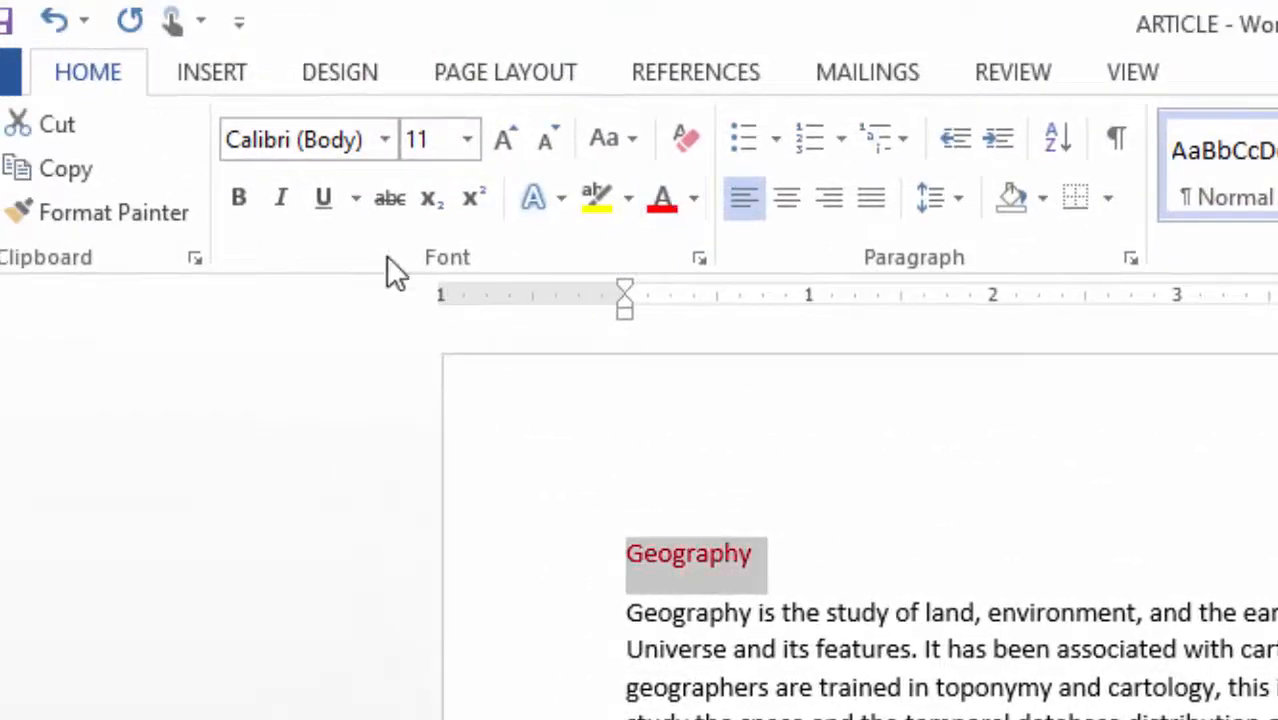
pyautogui.click(467, 140)
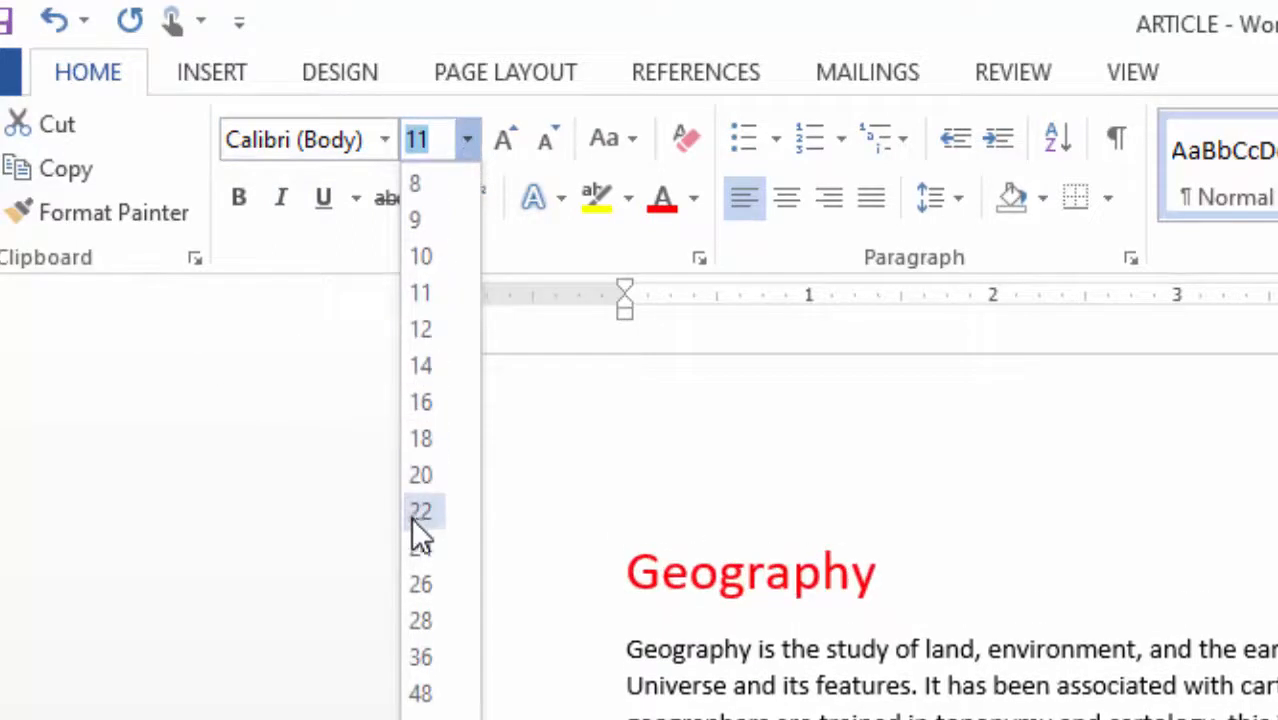
pyautogui.click(424, 584)
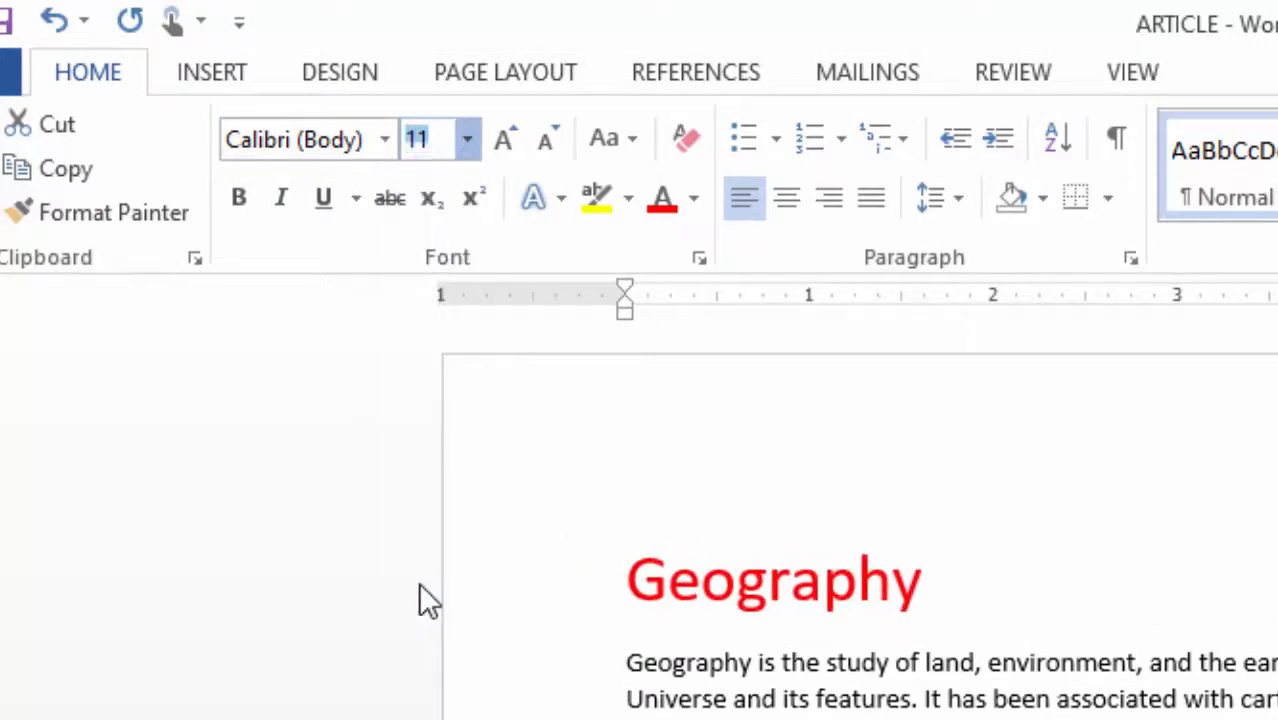
# Step: Set the Geography heading's font to Copperplate Gothic Light and make the heading bold
pyautogui.click(345, 140)
pyautogui.click(384, 140)
pyautogui.click(384, 140)
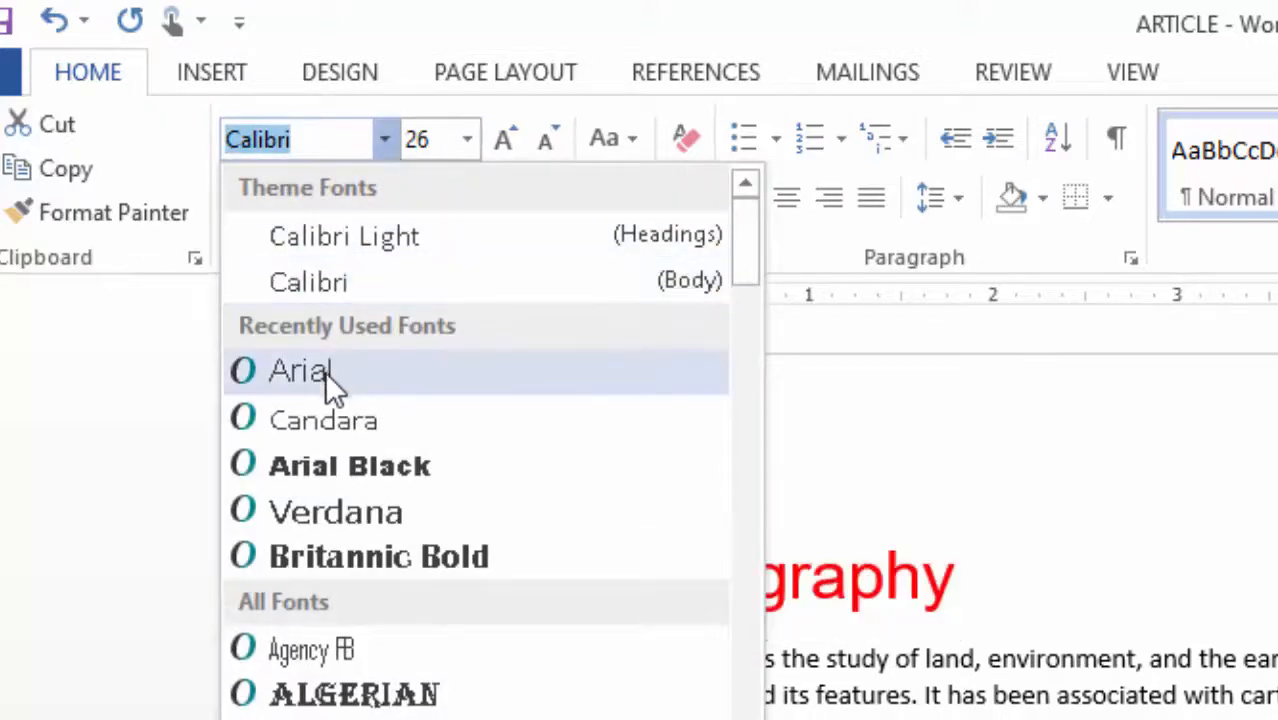
pyautogui.scroll(-4, 290, 490)
pyautogui.scroll(2, 314, 482)
pyautogui.scroll(-10, 324, 540)
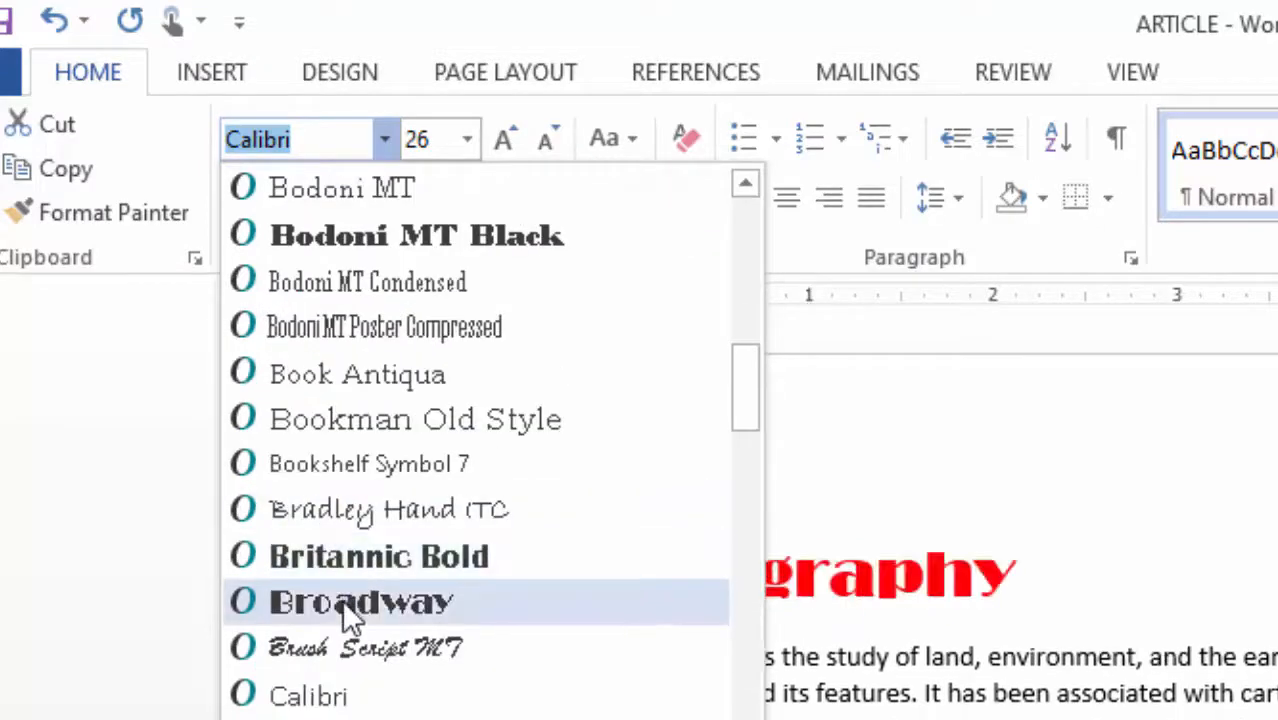
pyautogui.scroll(-2, 349, 595)
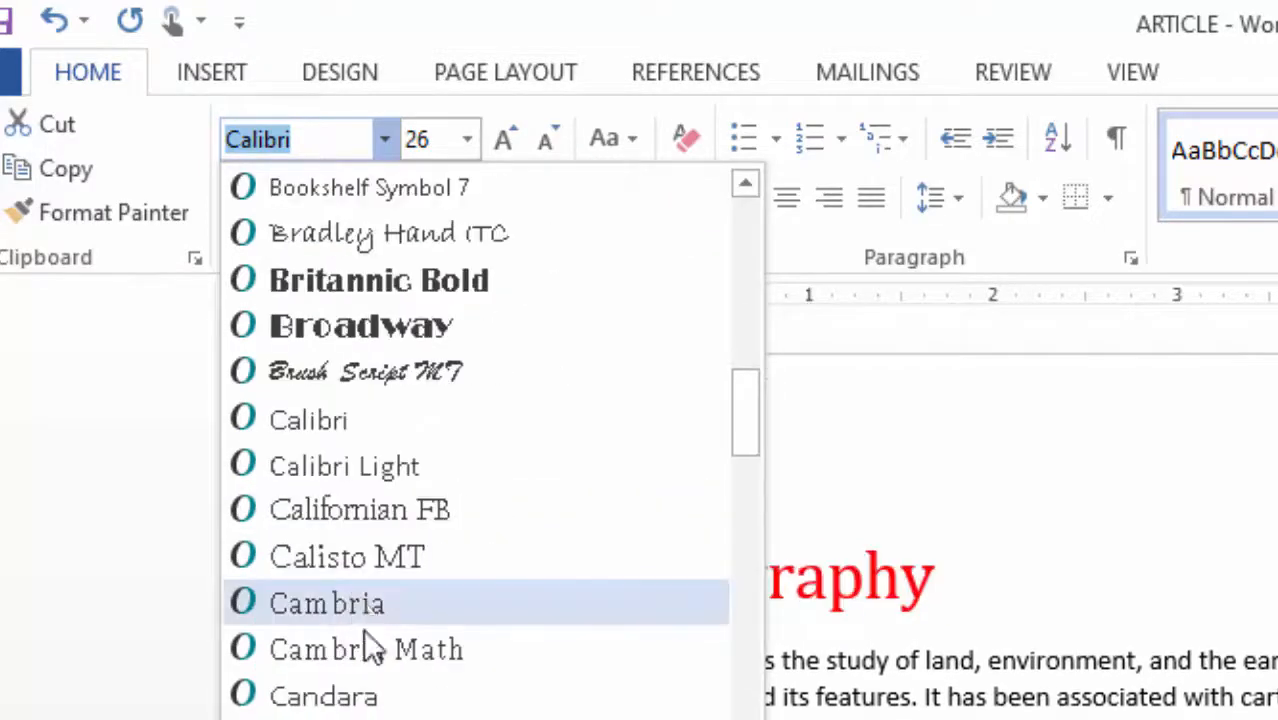
pyautogui.scroll(-2, 480, 440)
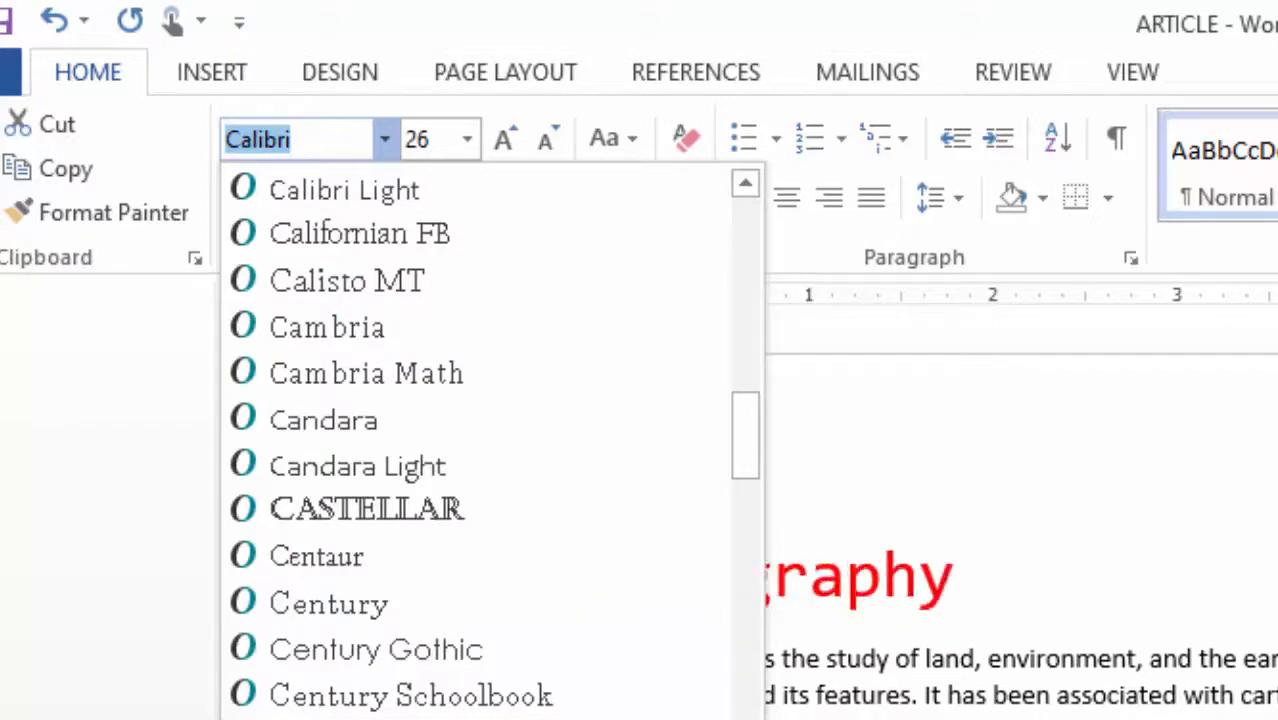
pyautogui.scroll(-2, 480, 440)
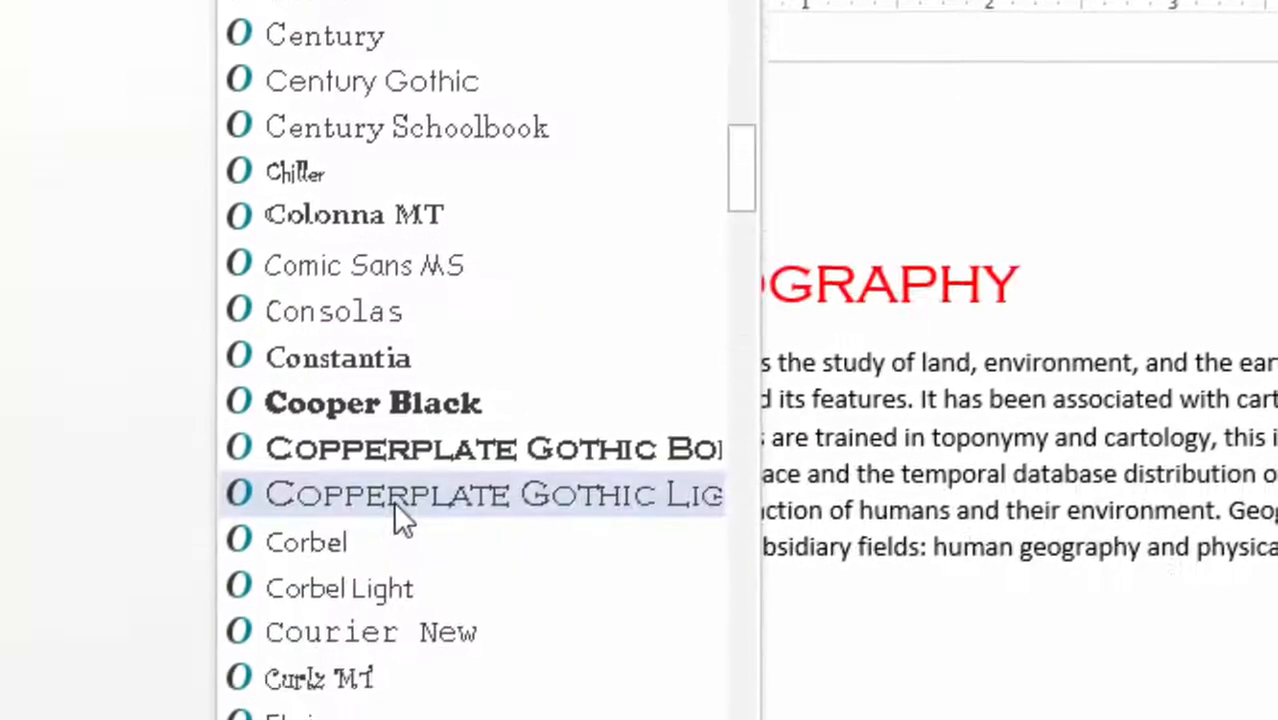
pyautogui.click(398, 301)
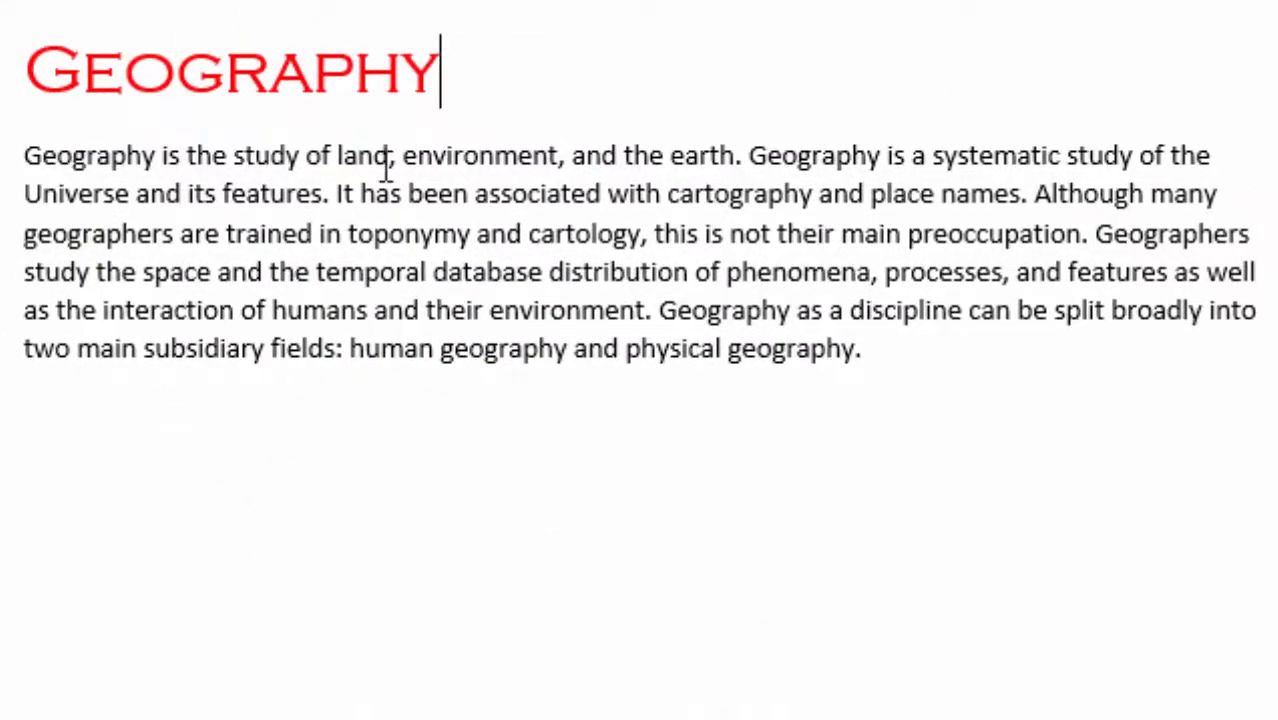
pyautogui.moveTo(474, 51); pyautogui.dragTo(26, 121)
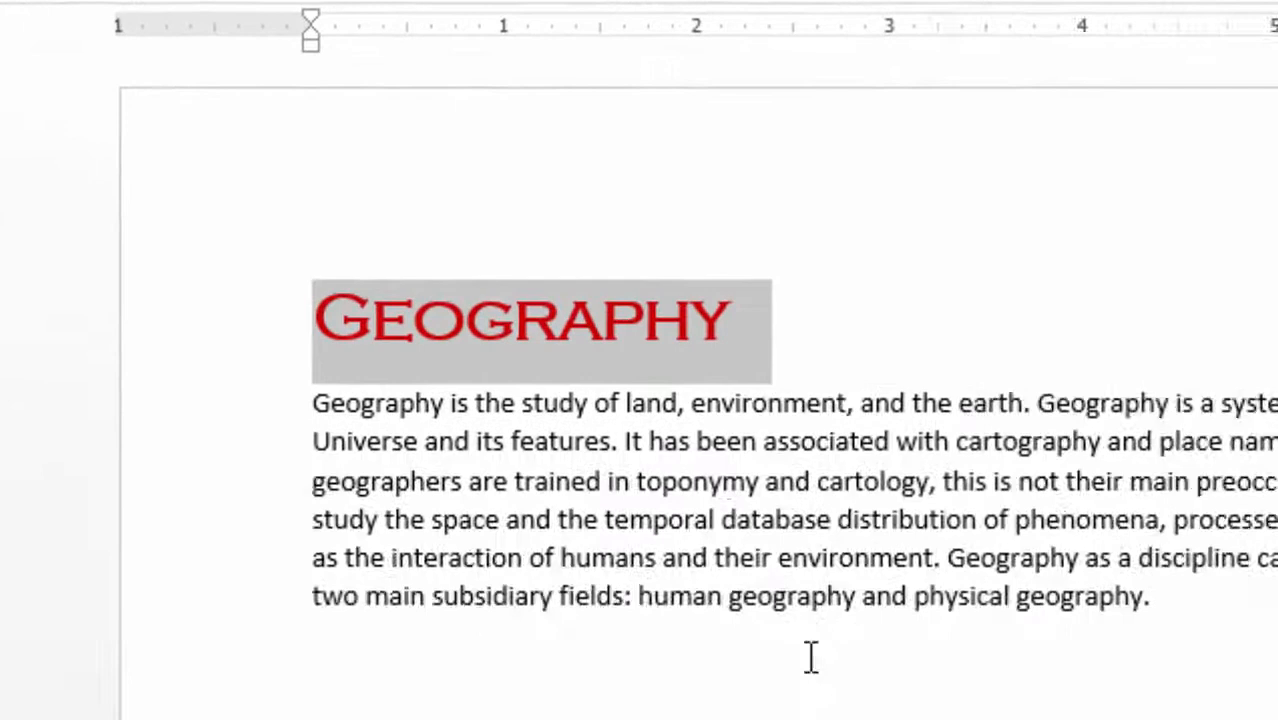
pyautogui.click(811, 657)
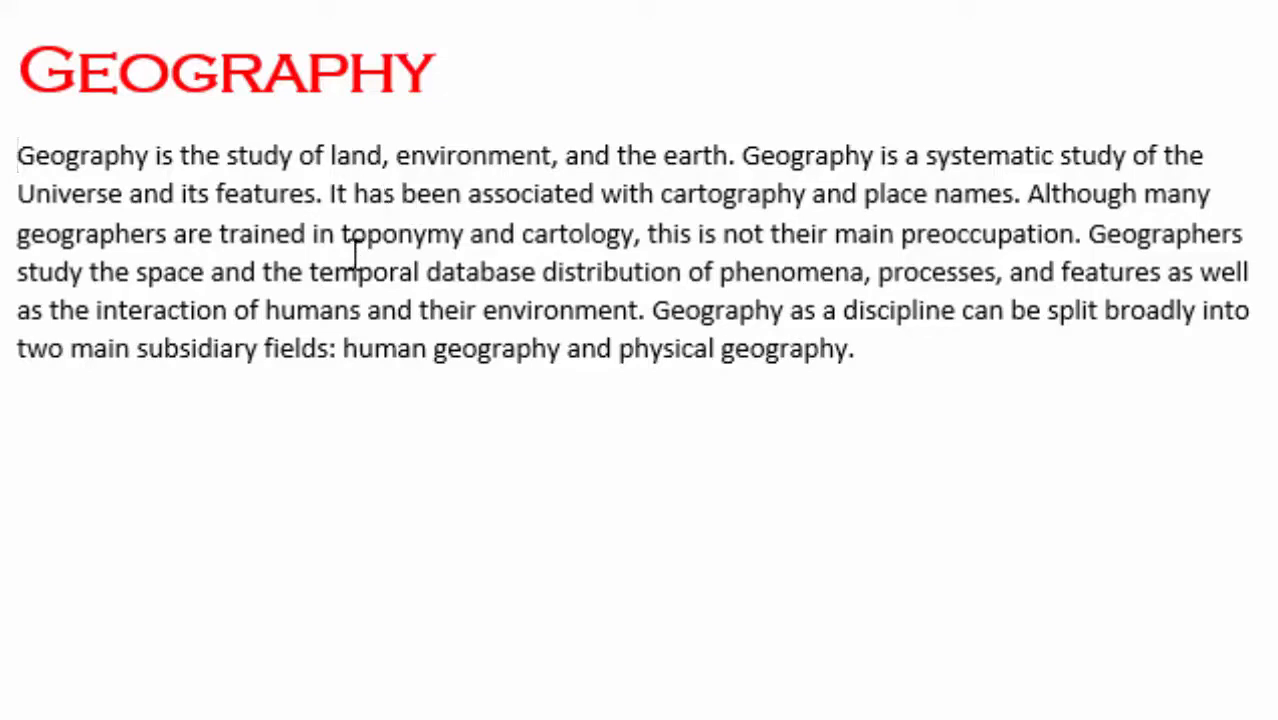
# Step: Add an empty line below the Geography heading and draw a straight horizontal line across the text width there
pyautogui.press('Return')
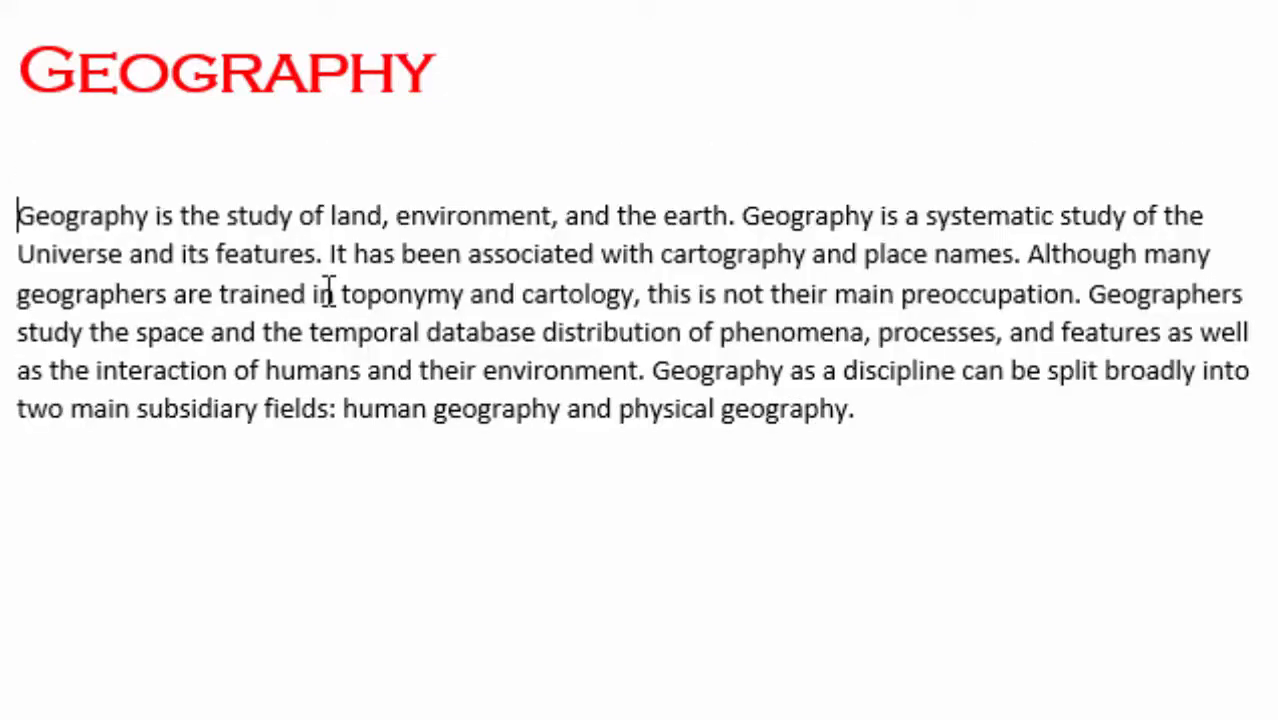
pyautogui.click(82, 160)
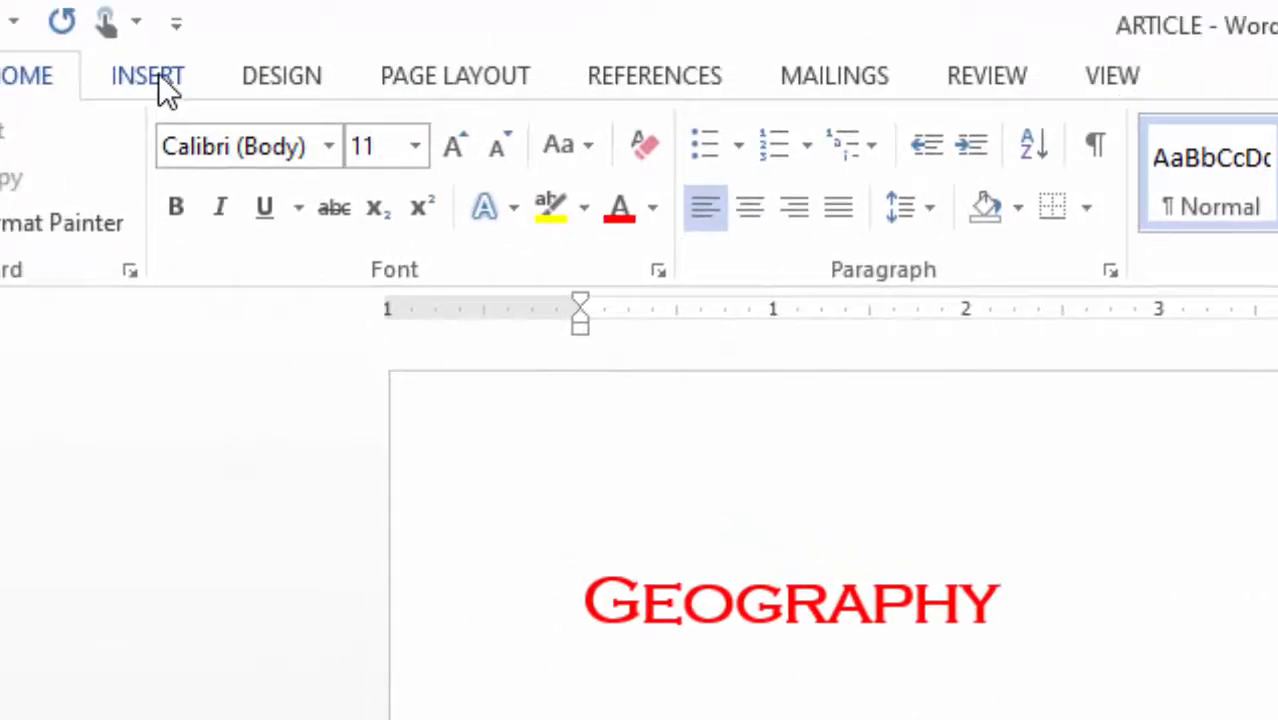
pyautogui.click(166, 82)
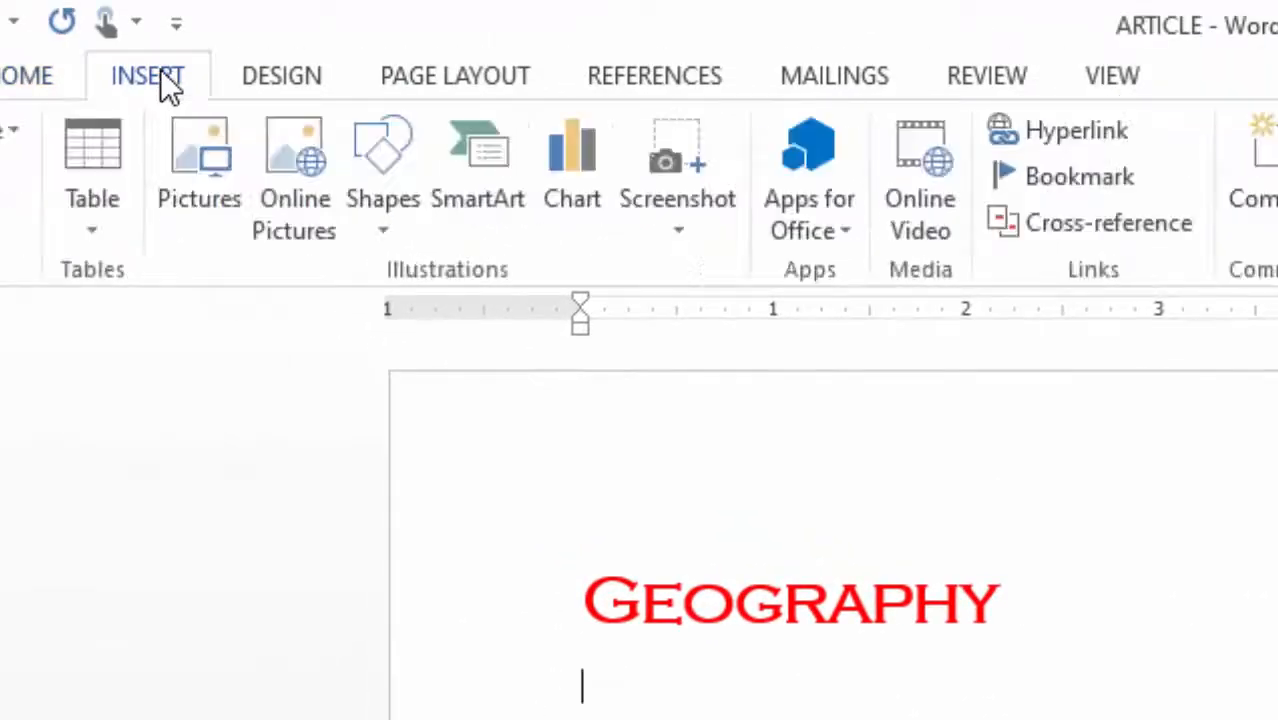
pyautogui.click(389, 222)
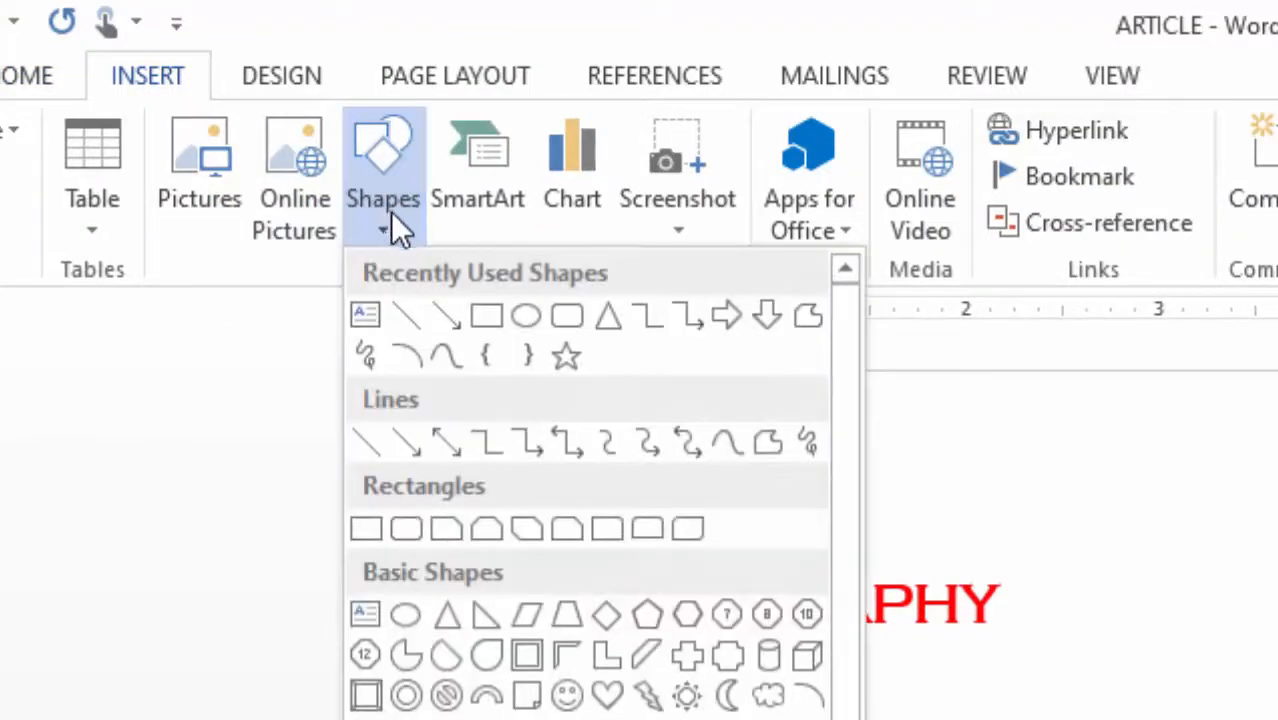
pyautogui.click(404, 316)
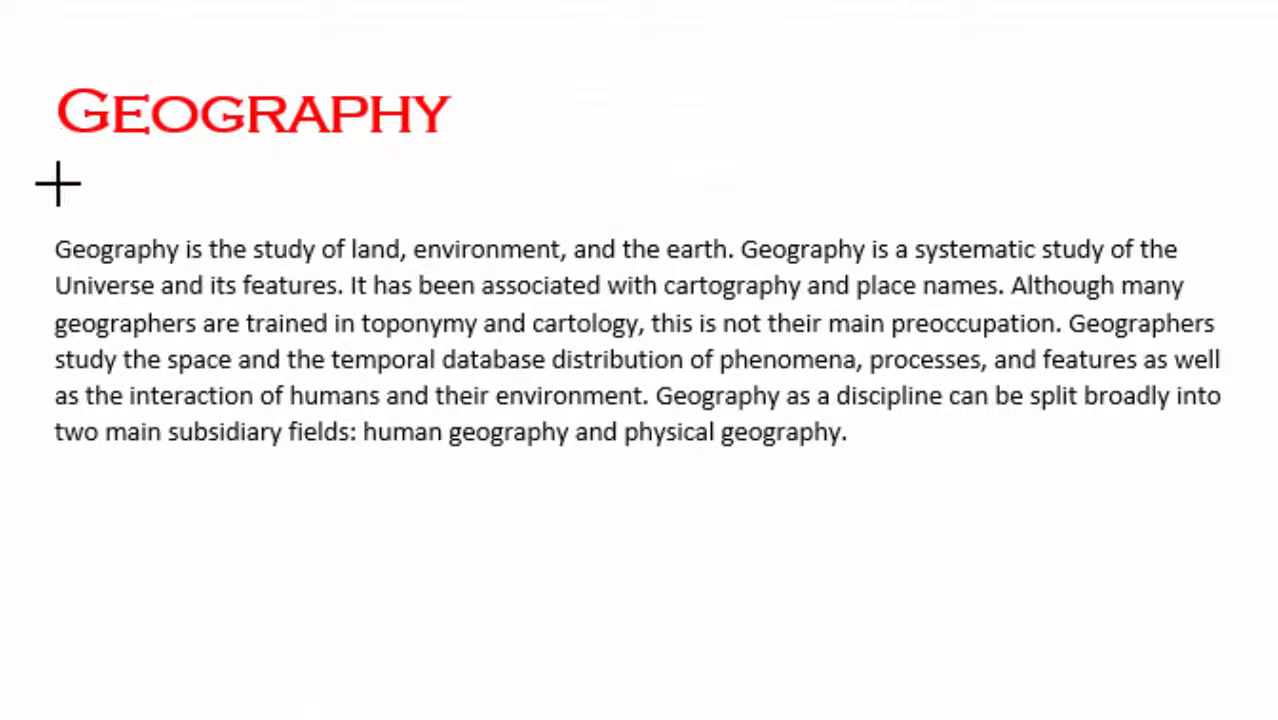
pyautogui.moveTo(62, 182)
pyautogui.mouseDown()
pyautogui.moveTo(866, 256)
pyautogui.moveTo(904, 226)
pyautogui.moveTo(1078, 197)
pyautogui.moveTo(1235, 197)
pyautogui.moveTo(1222, 199)
pyautogui.mouseUp()
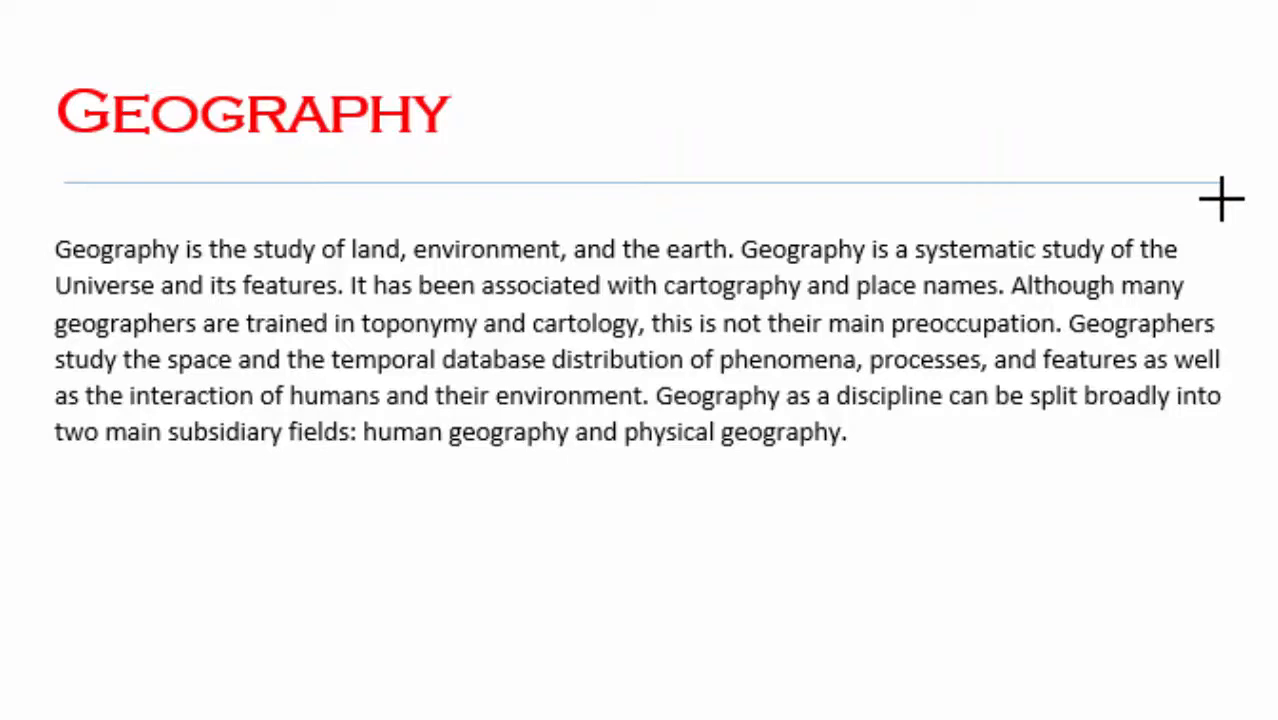
pyautogui.moveTo(1222, 199); pyautogui.dragTo(1222, 203)
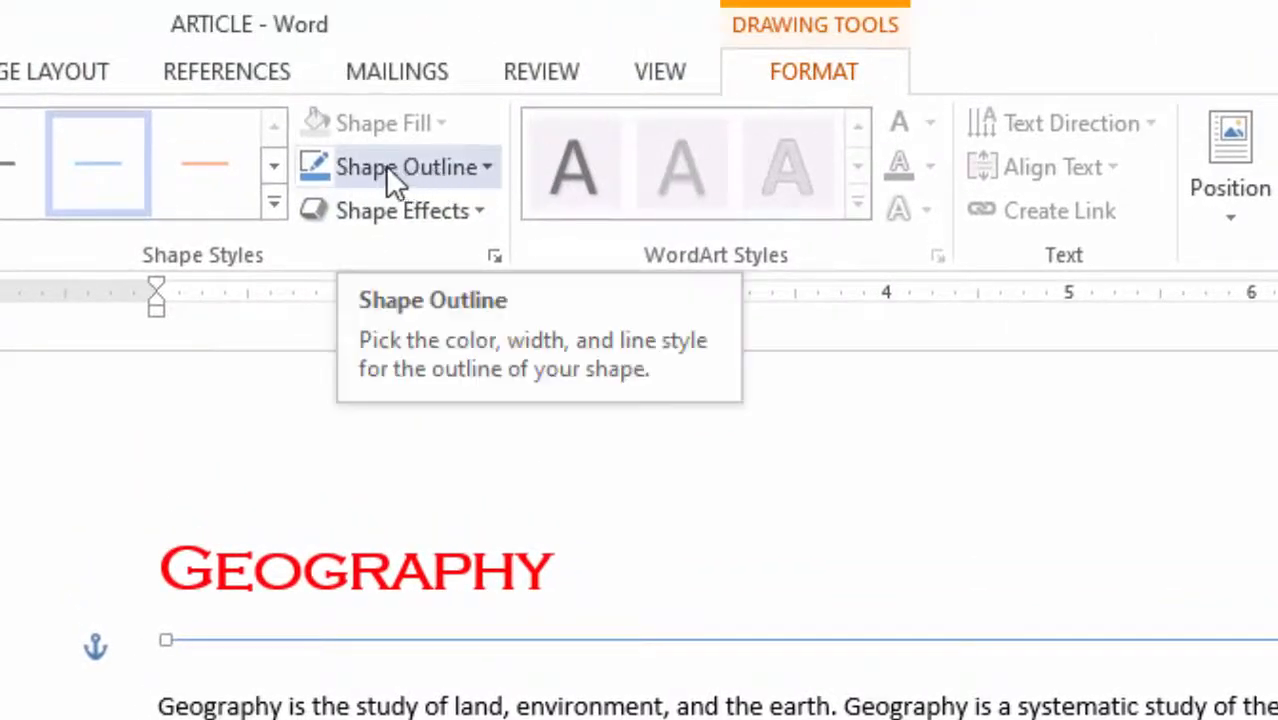
# Step: Give the line under the Geography heading a red outline with a weight of 1½ pt
pyautogui.click(489, 167)
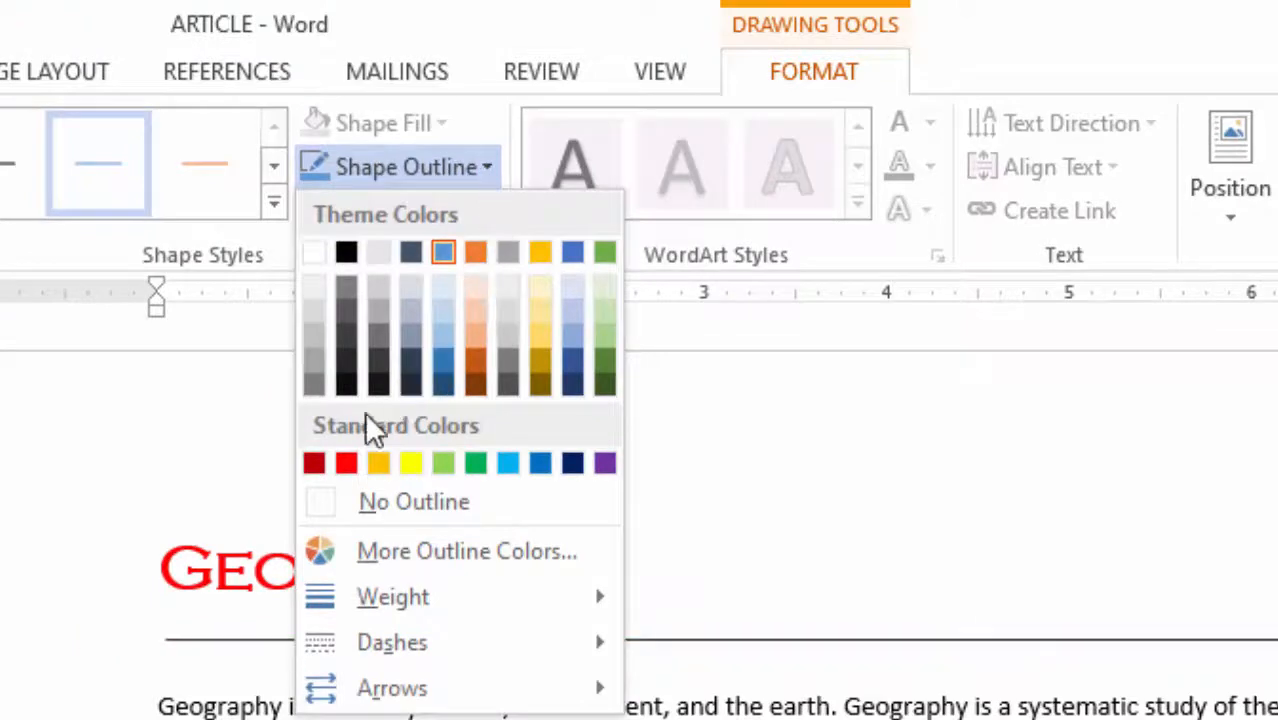
pyautogui.click(346, 462)
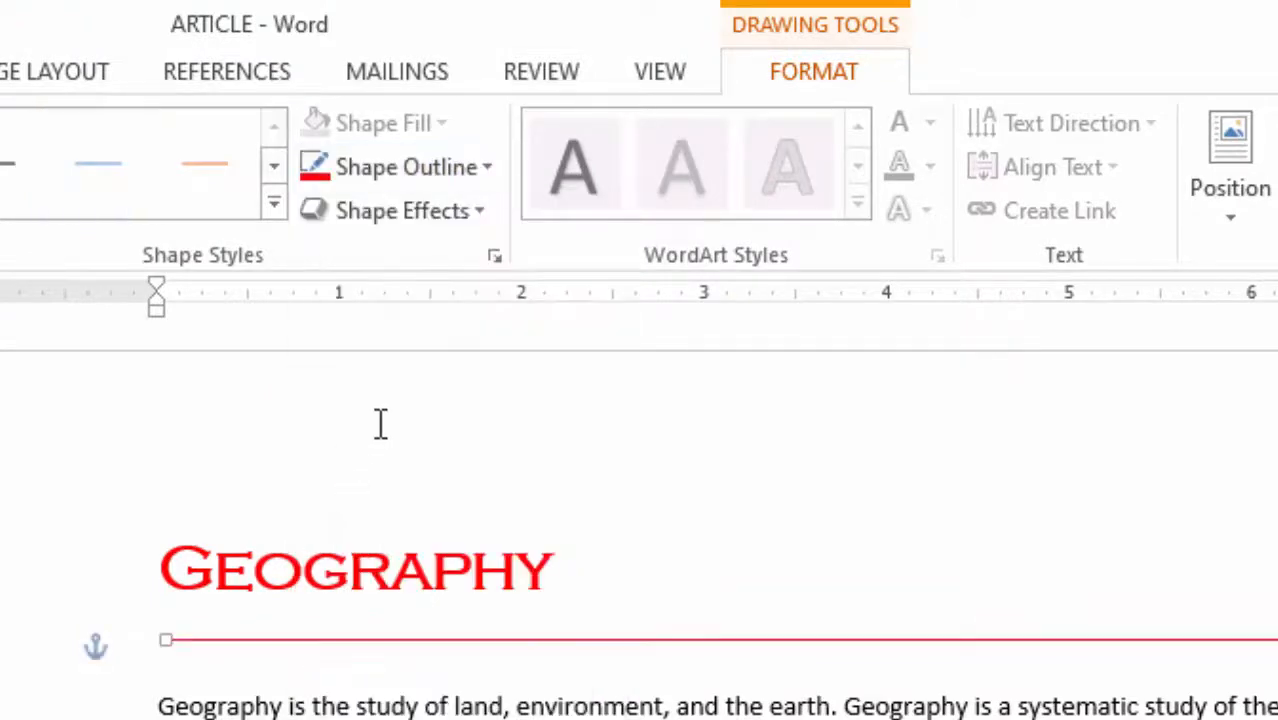
pyautogui.click(485, 166)
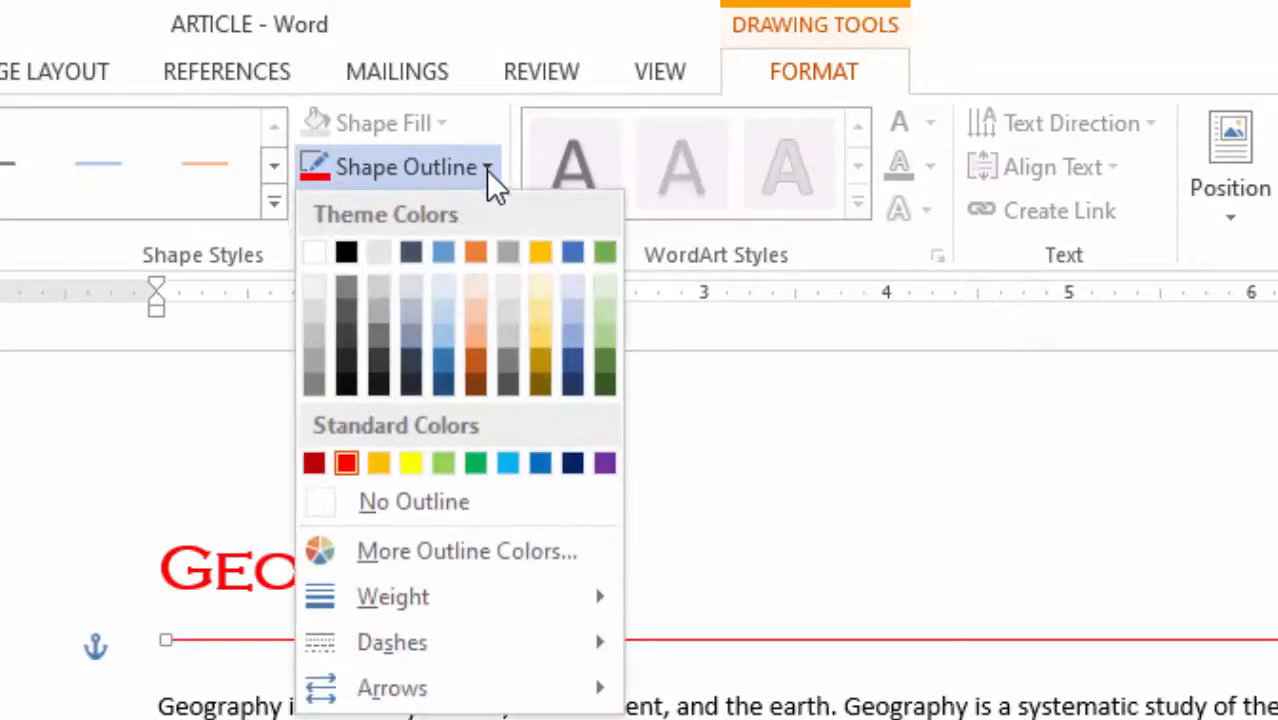
pyautogui.moveTo(380, 604)
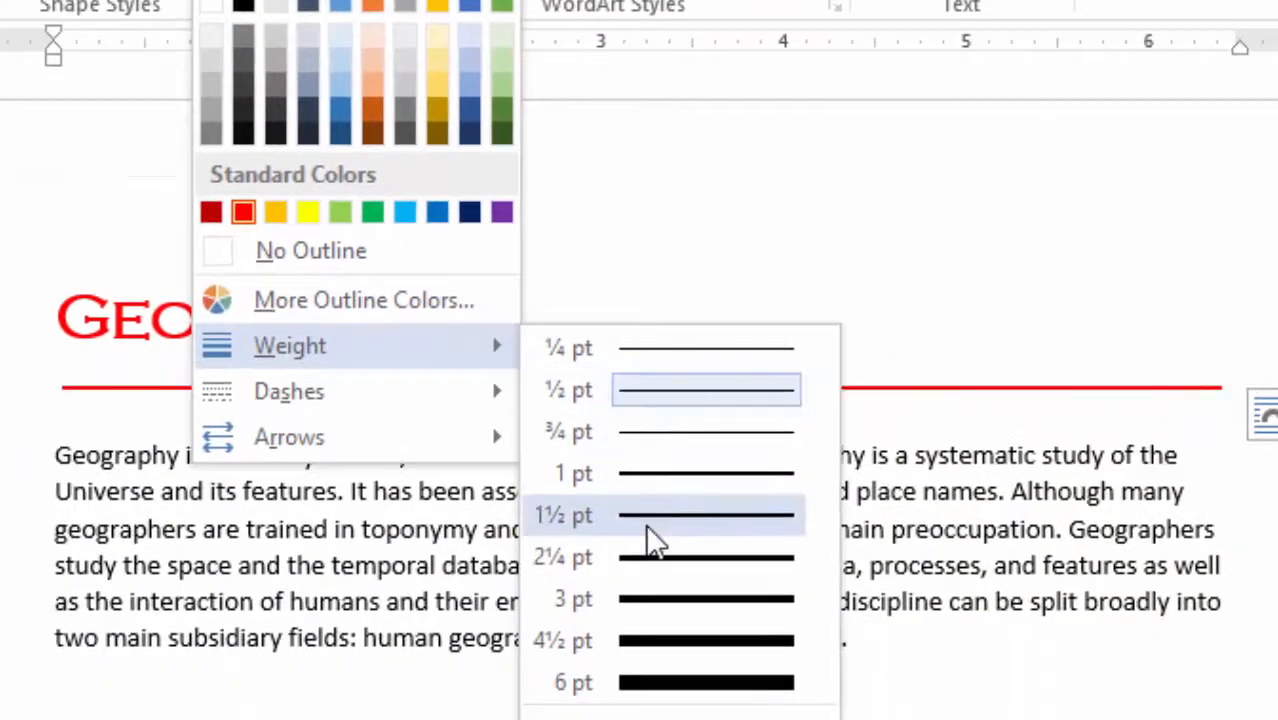
pyautogui.click(638, 512)
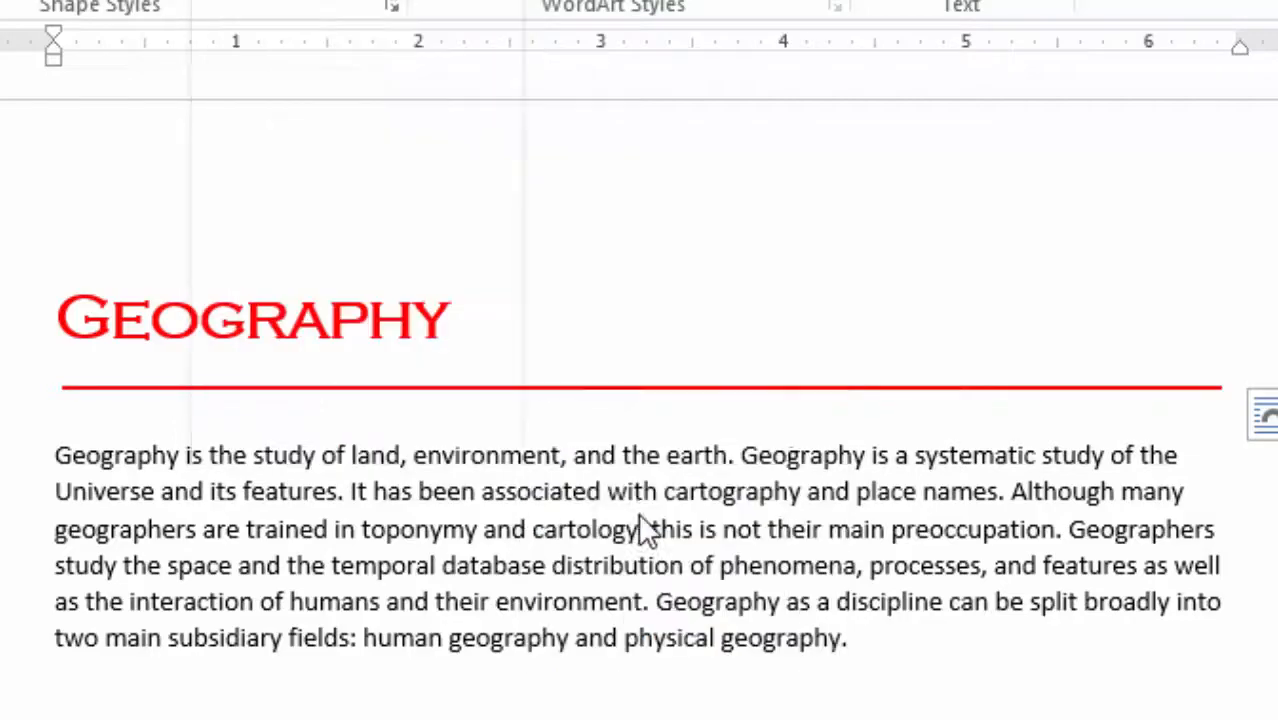
pyautogui.click(422, 692)
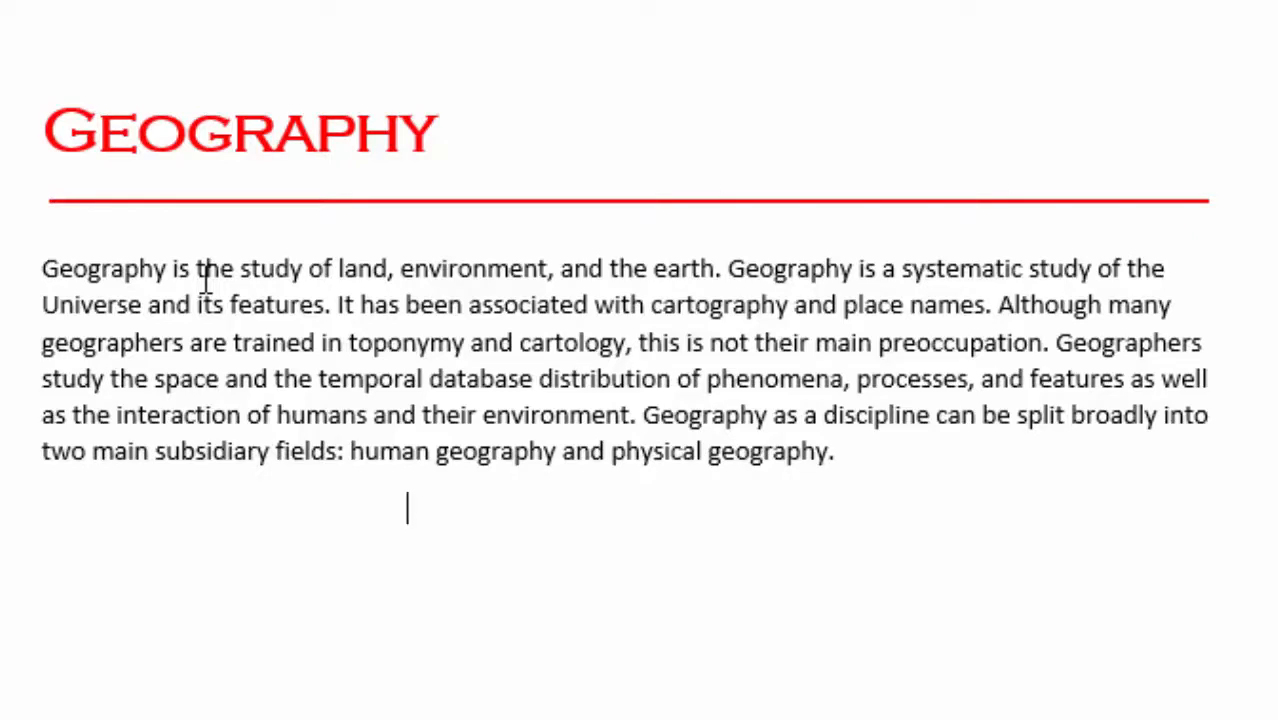
# Step: Format the body paragraph under the Geography heading in Candara, font size 12
pyautogui.moveTo(38, 270); pyautogui.dragTo(860, 470)
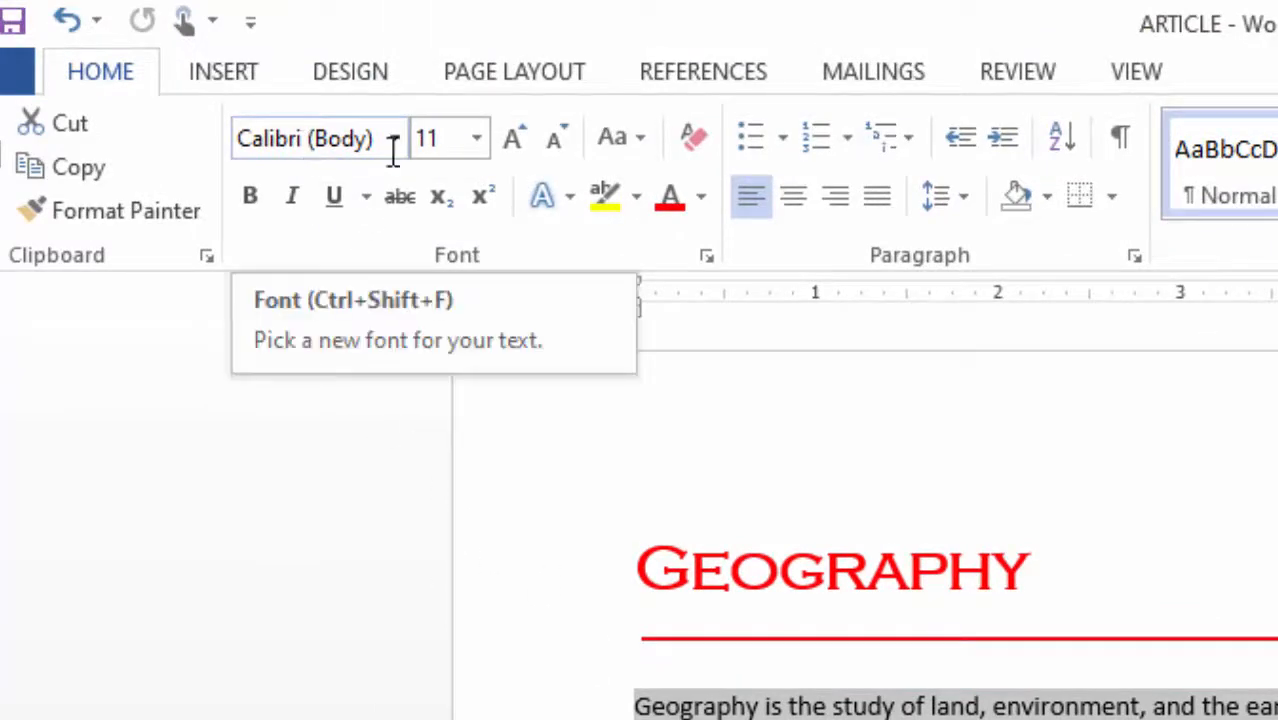
pyautogui.click(302, 137)
pyautogui.write('Candara')
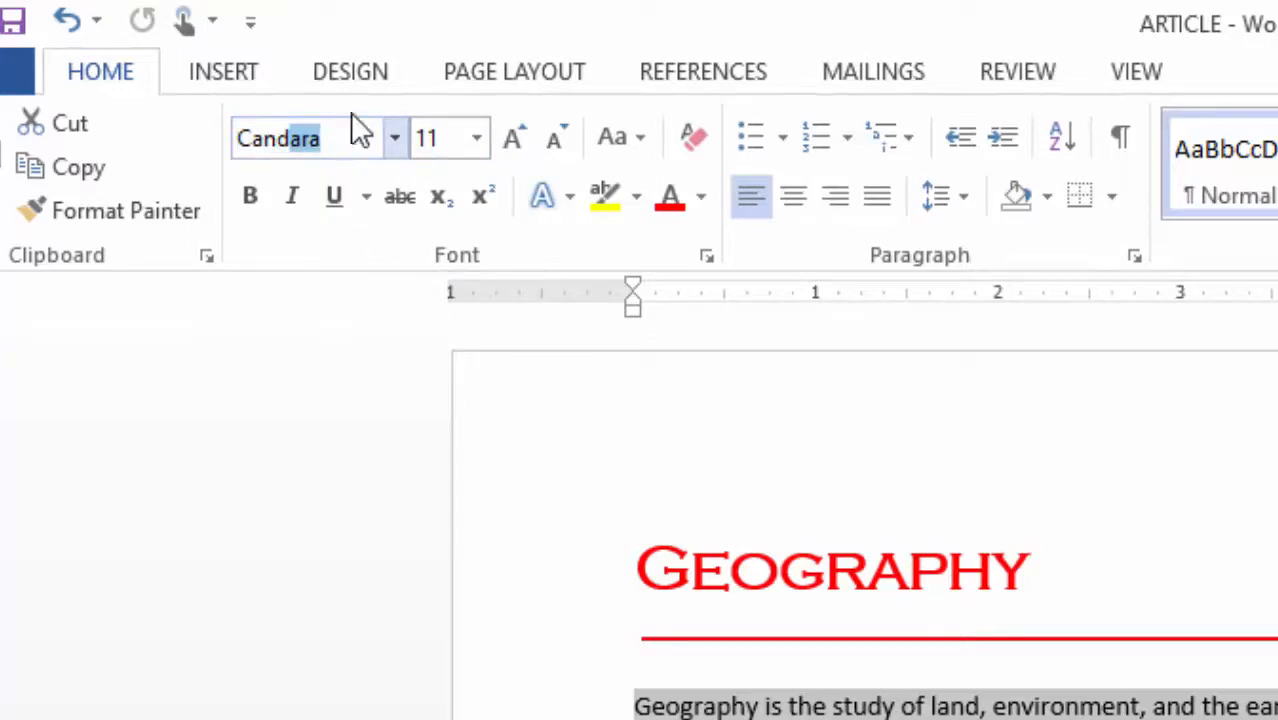
pyautogui.press('Return')
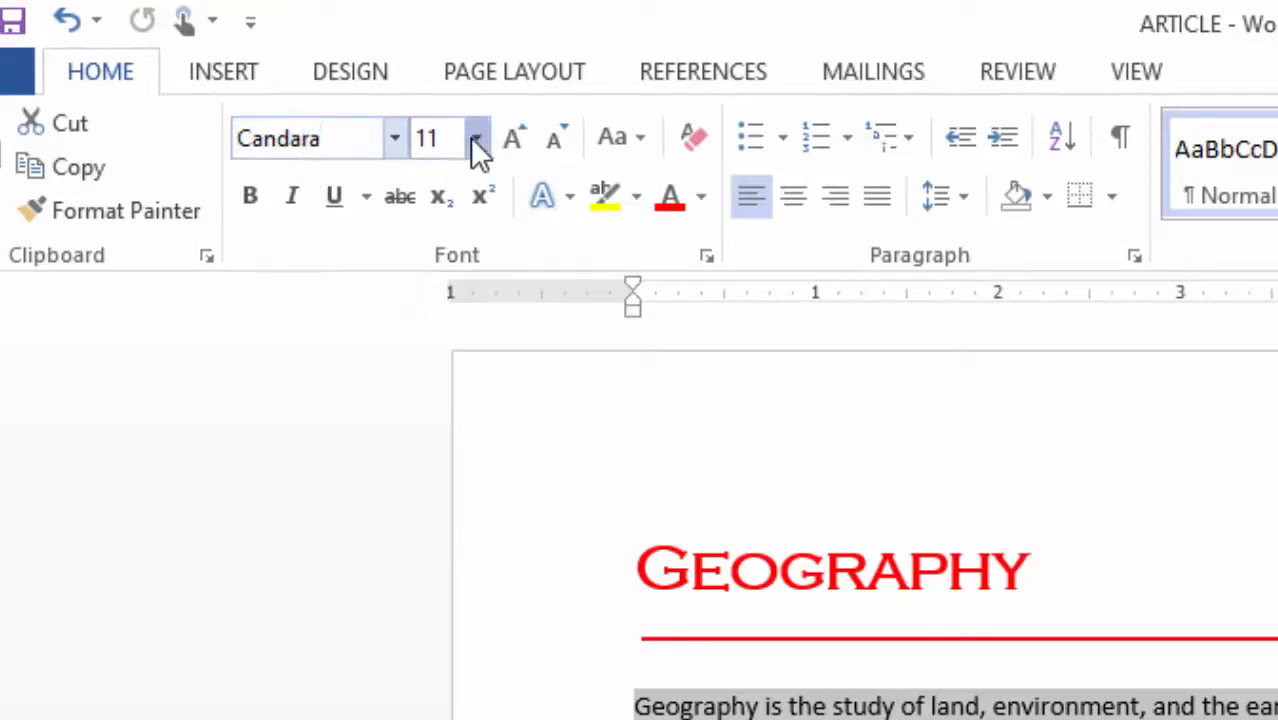
pyautogui.click(474, 139)
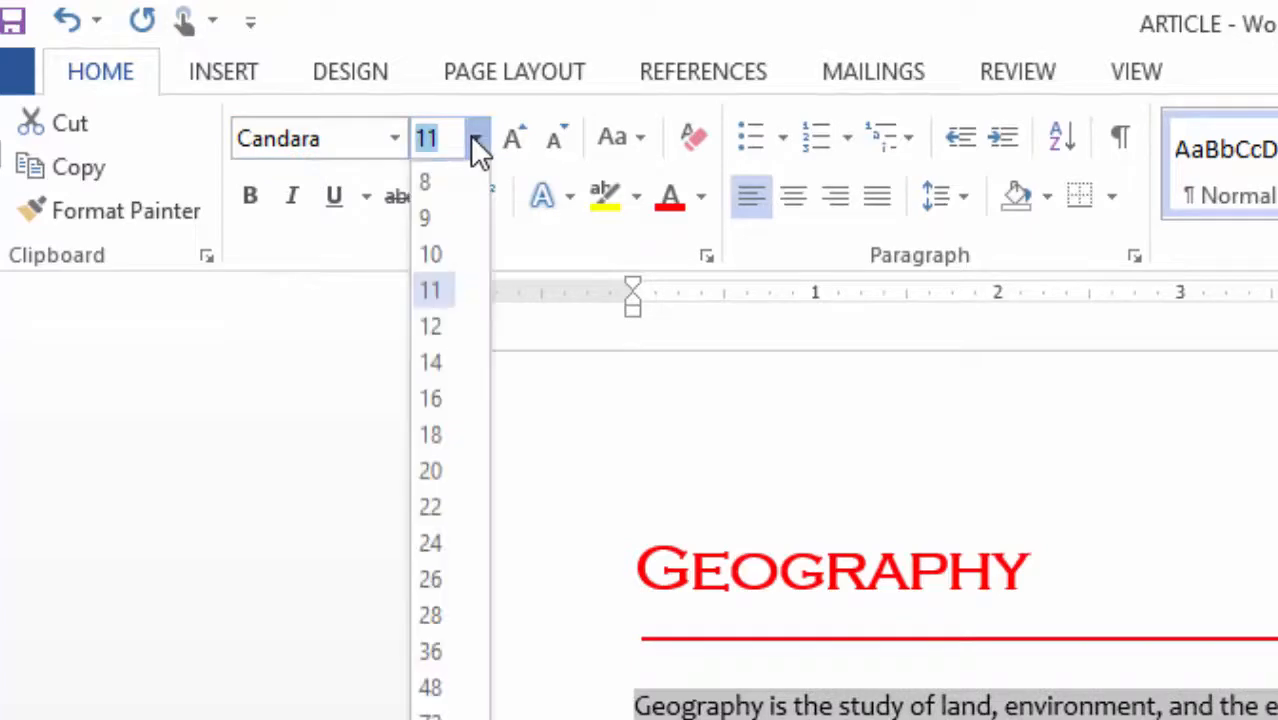
pyautogui.click(432, 327)
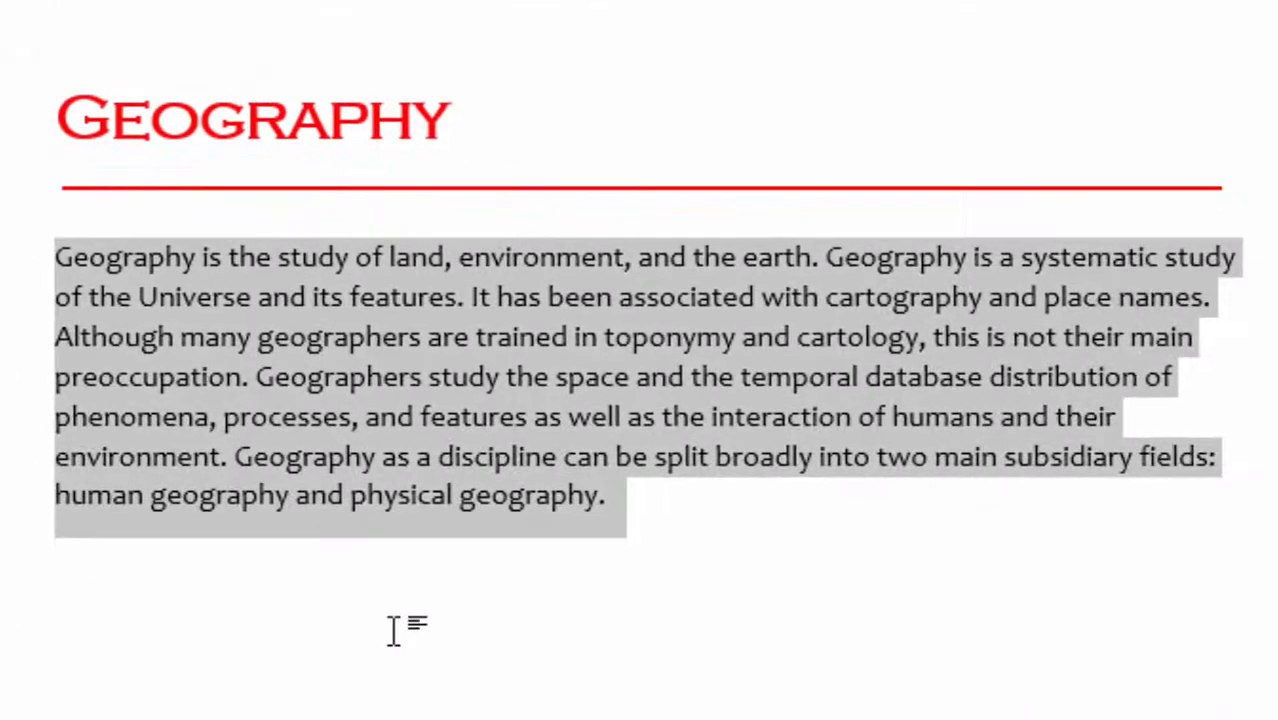
pyautogui.click(393, 630)
# Step: Format the body paragraphs under Physical Geography and Human Geography together in Candara, font size 12
pyautogui.scroll(-10, 395, 580)
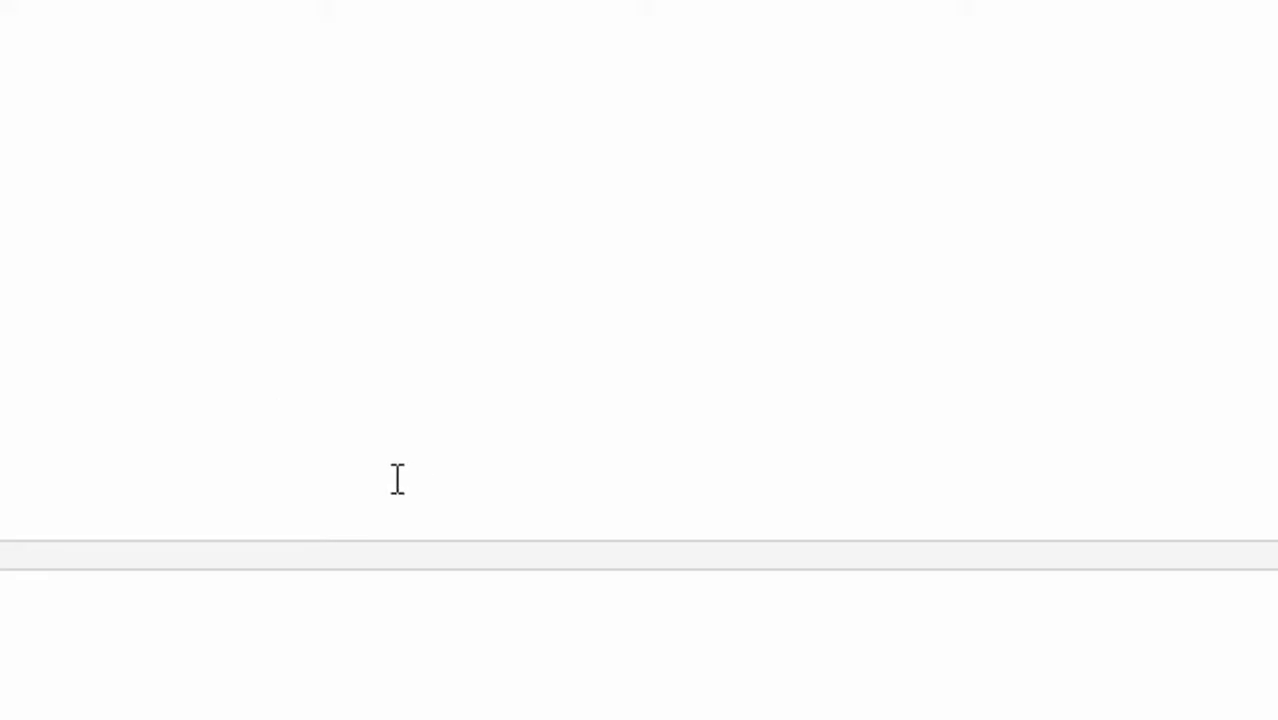
pyautogui.scroll(-1, 395, 468)
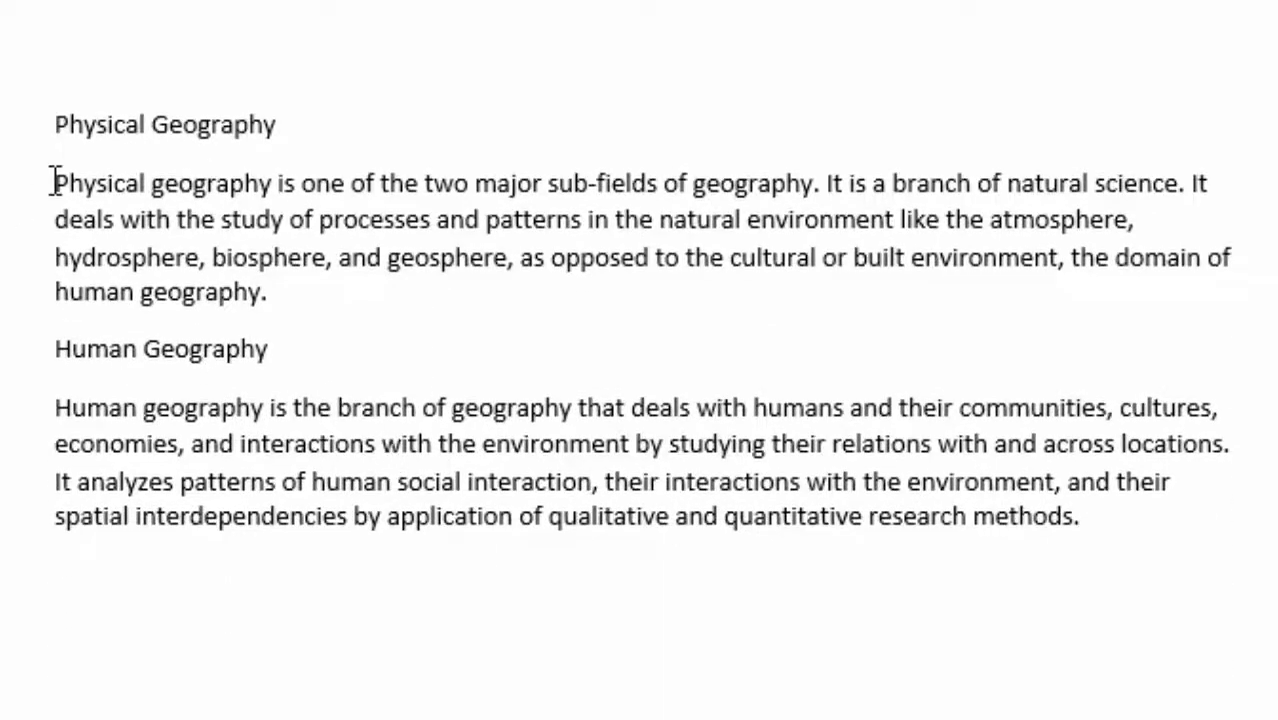
pyautogui.tripleClick(348, 306)
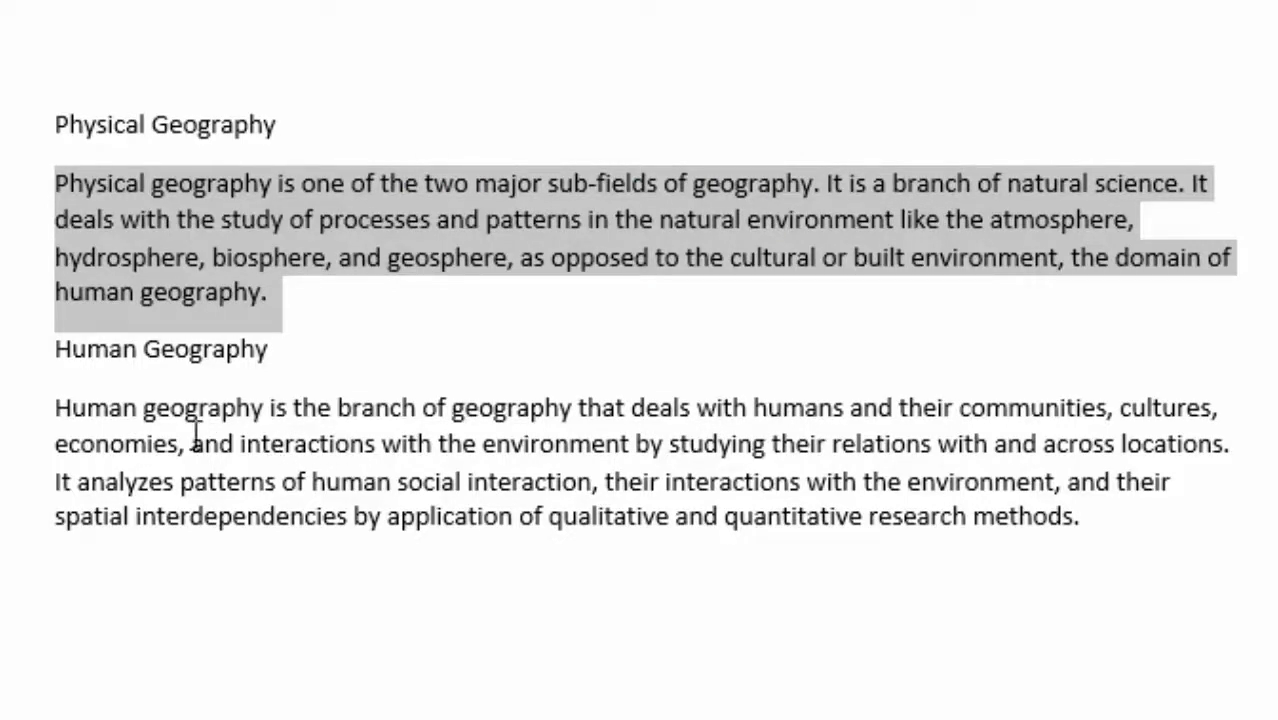
pyautogui.moveTo(48, 407); pyautogui.dragTo(1133, 527)
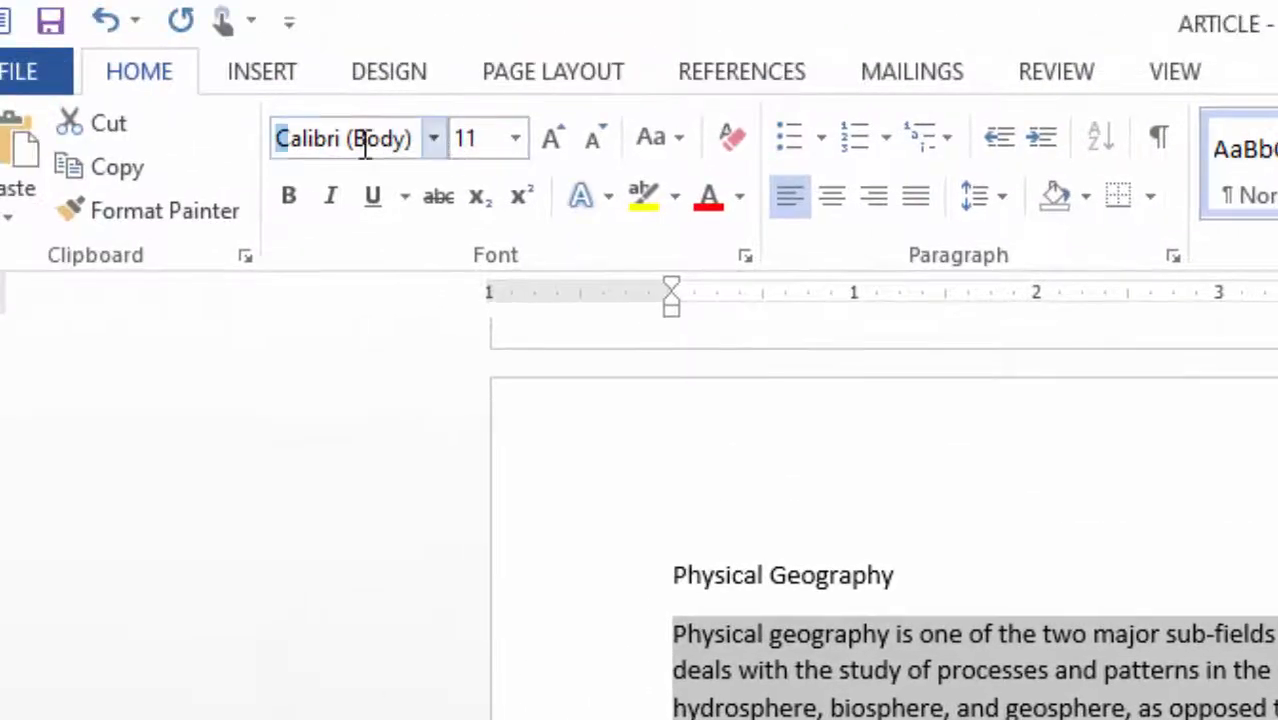
pyautogui.click(365, 140)
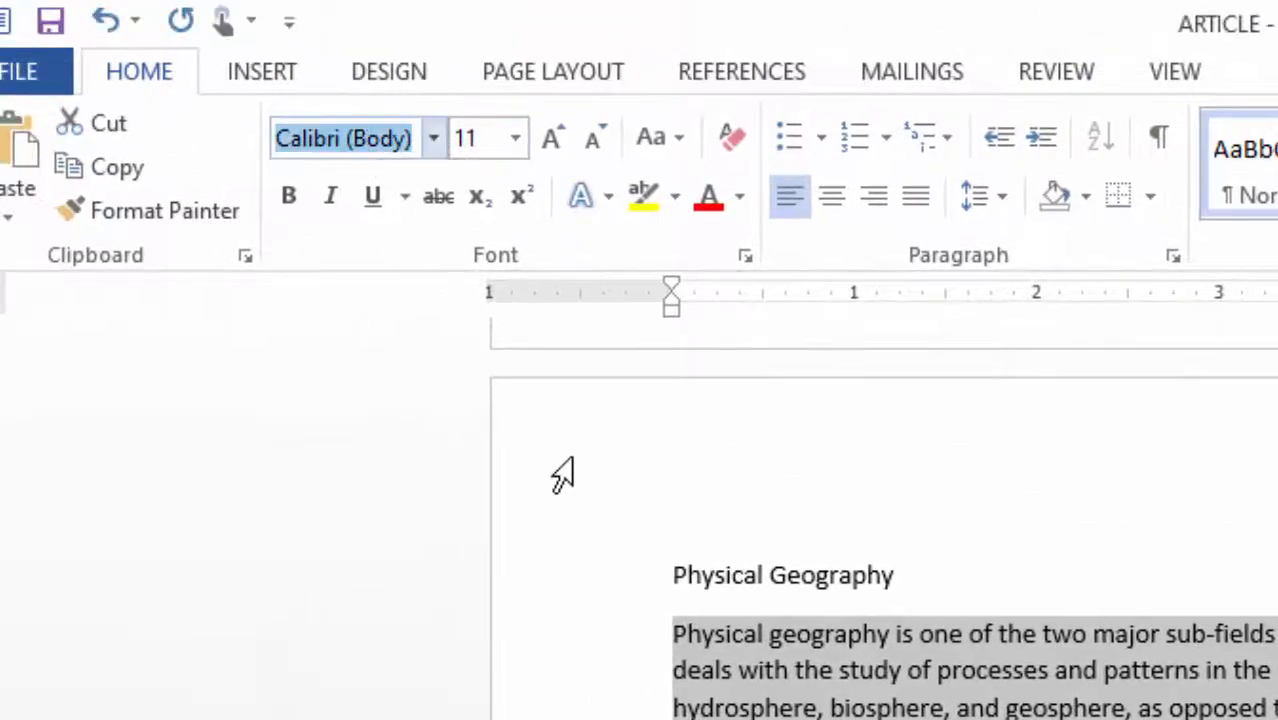
pyautogui.write('Candara')
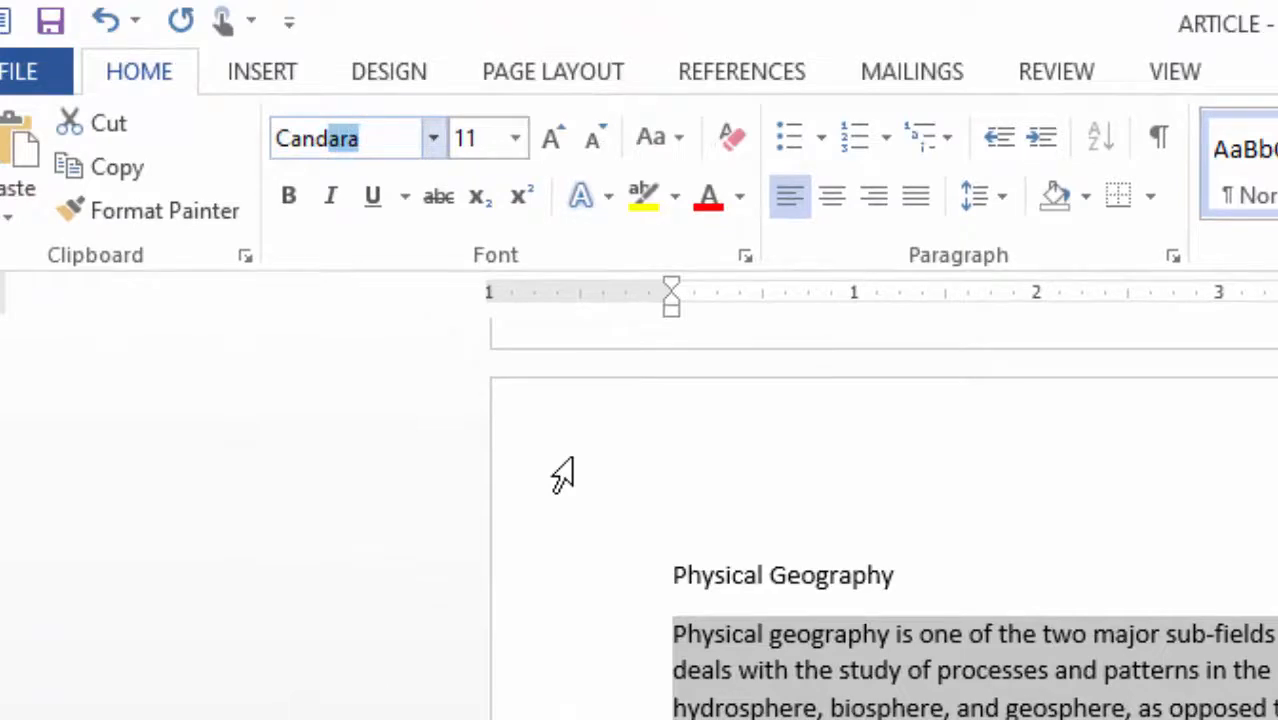
pyautogui.press('Return')
pyautogui.click(515, 138)
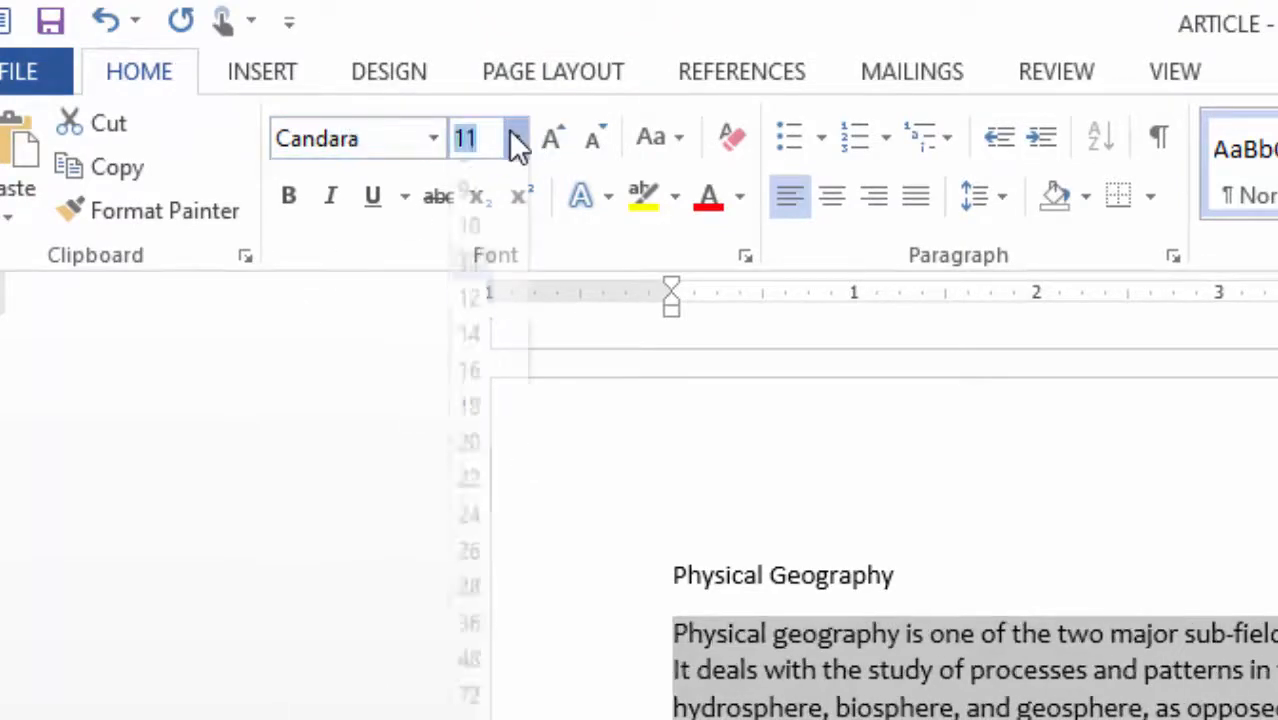
pyautogui.click(466, 325)
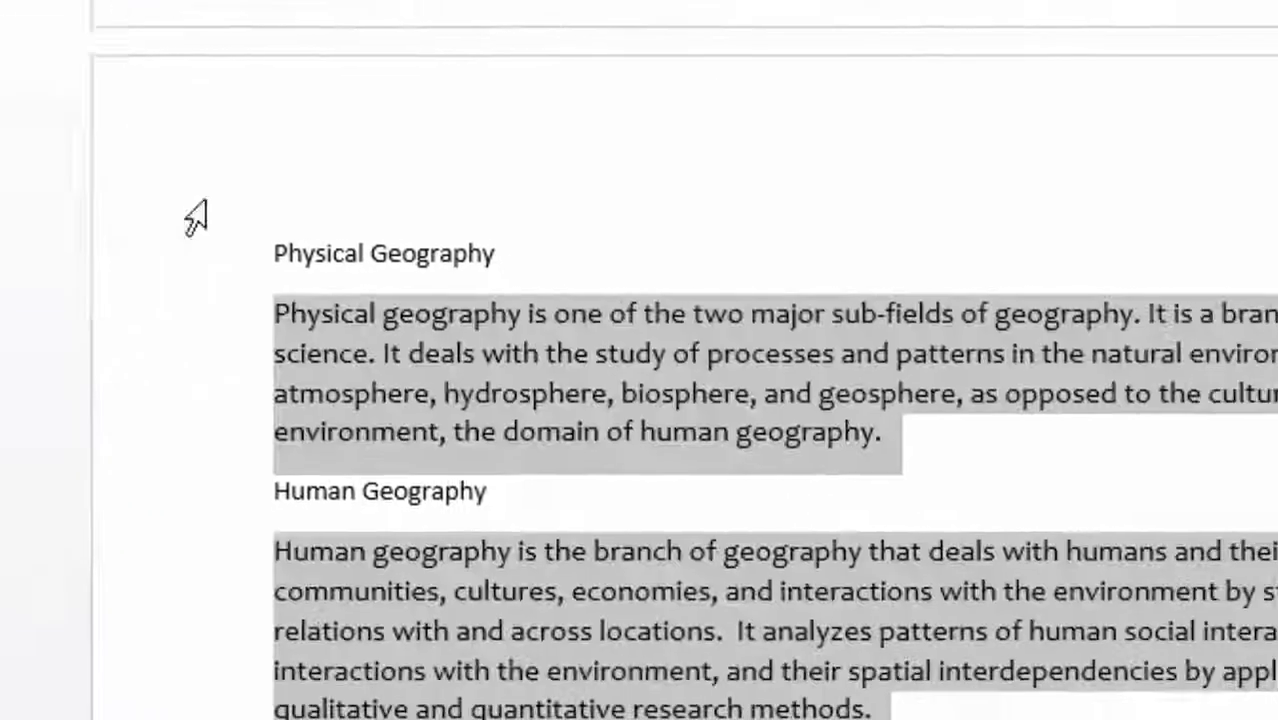
pyautogui.click(876, 458)
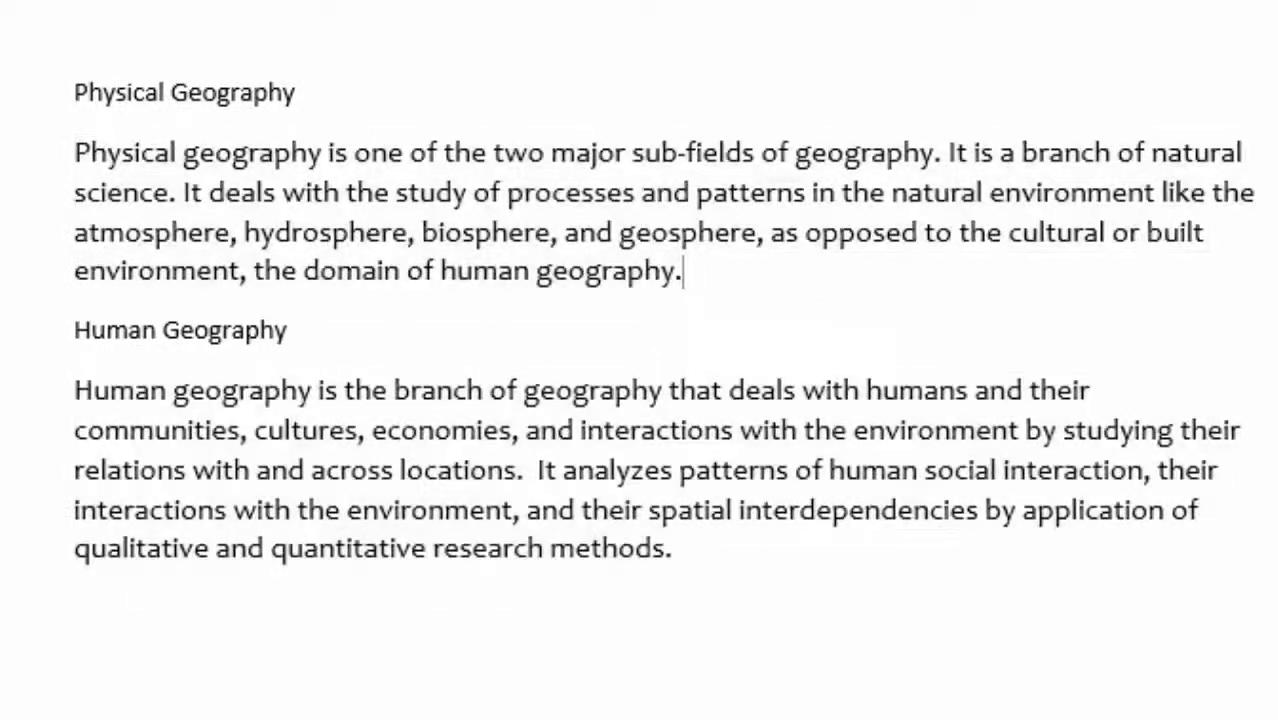
pyautogui.scroll(-6, 262, 428)
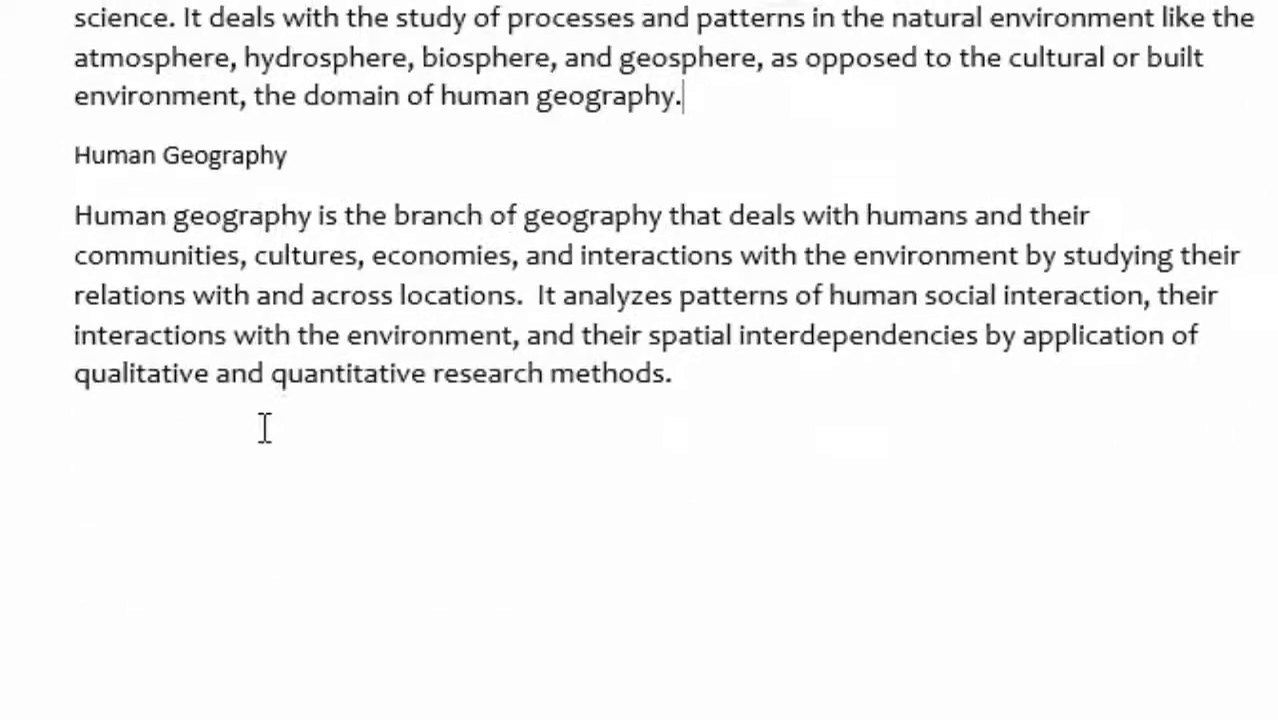